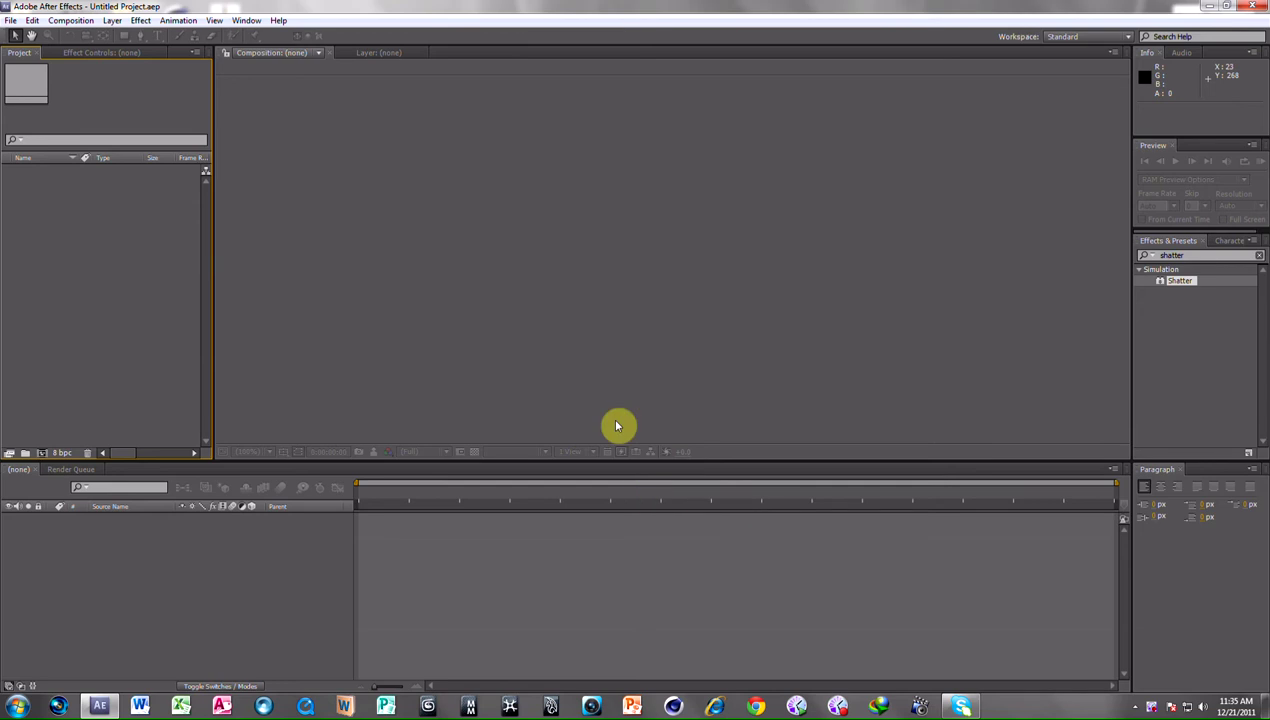
- Create Comp 1 at 1280×720, 29.97 fps with the HDV/HDTV 720 29.97 preset
left_click(71, 21)
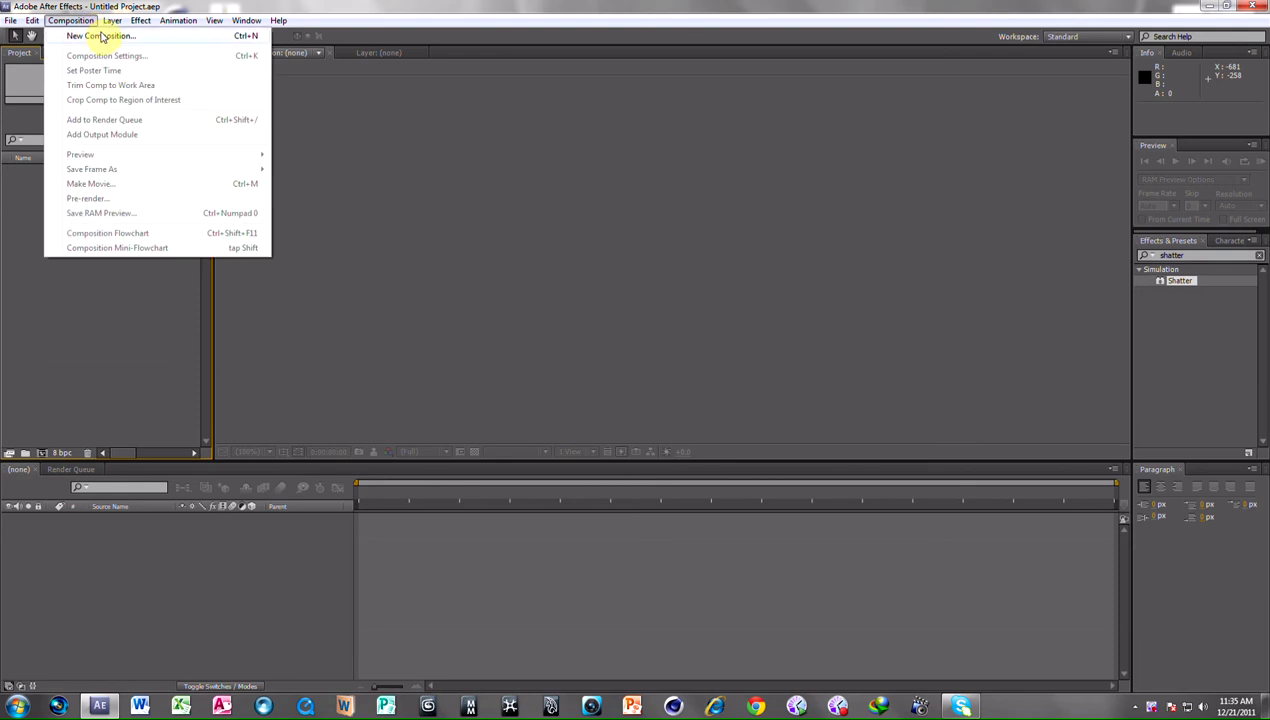
left_click(101, 36)
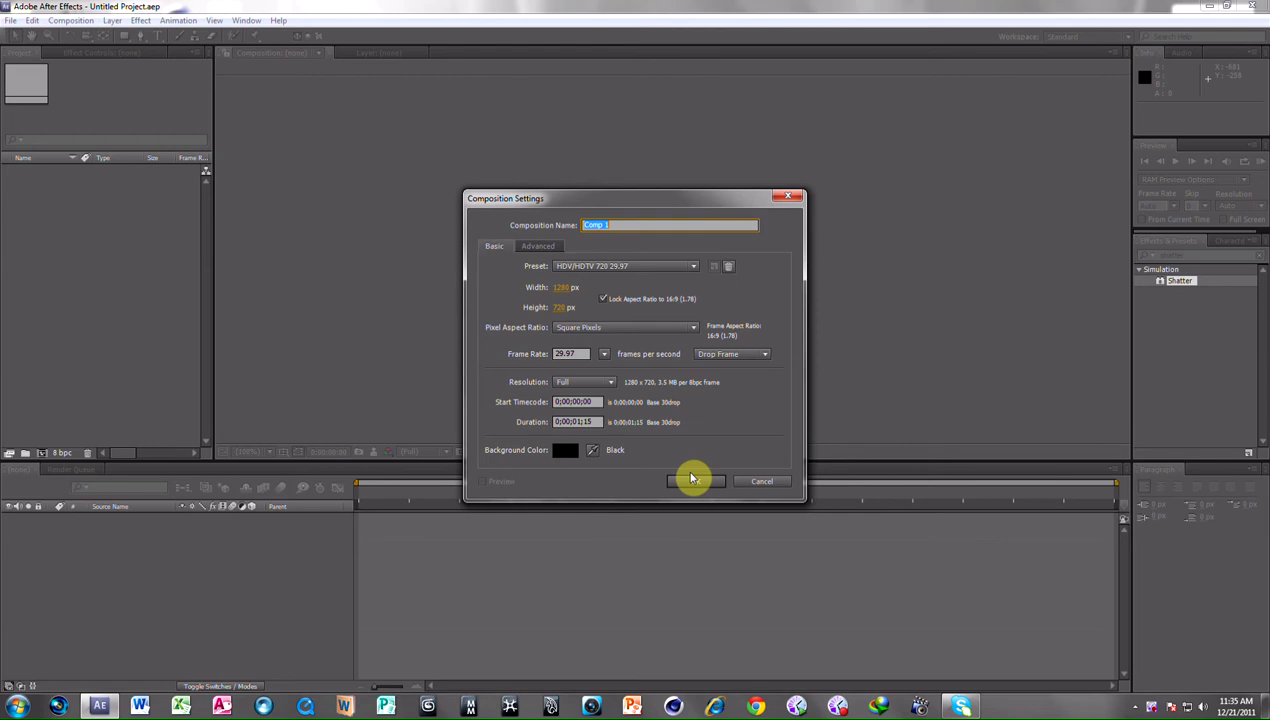
left_click(690, 480)
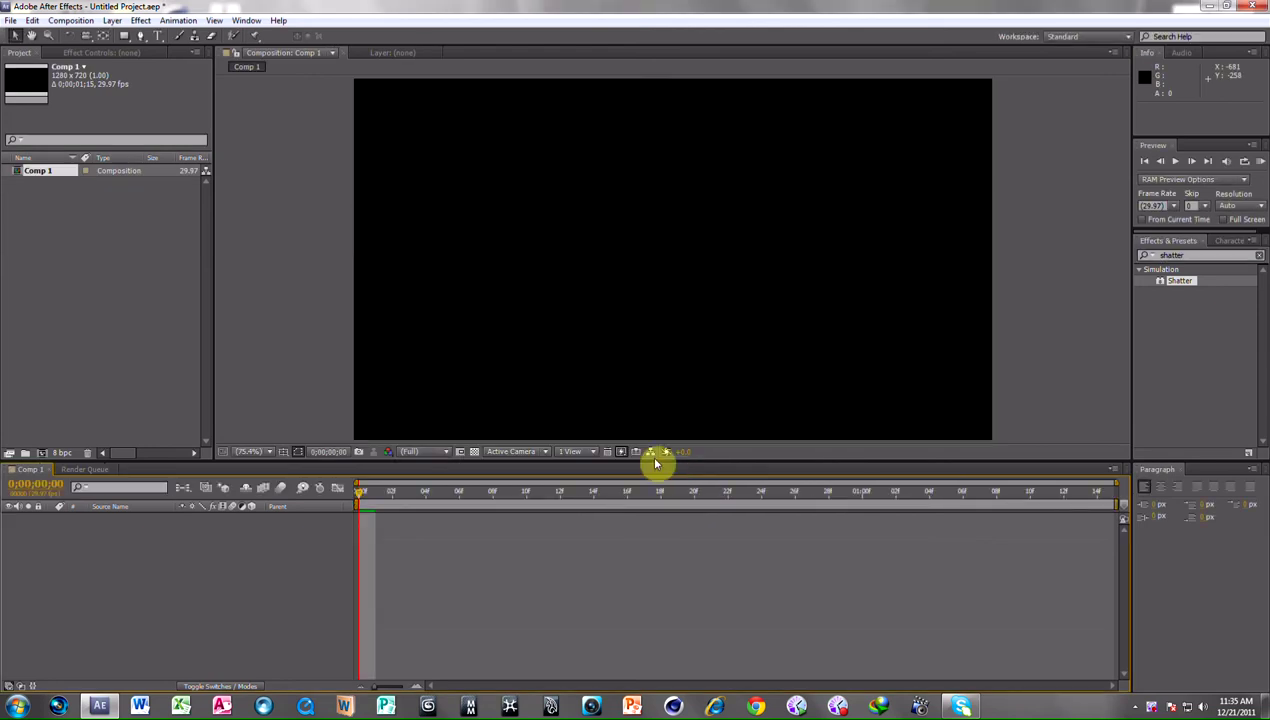
- Import the so_70s_background.jpg image into the project
left_click(10, 20)
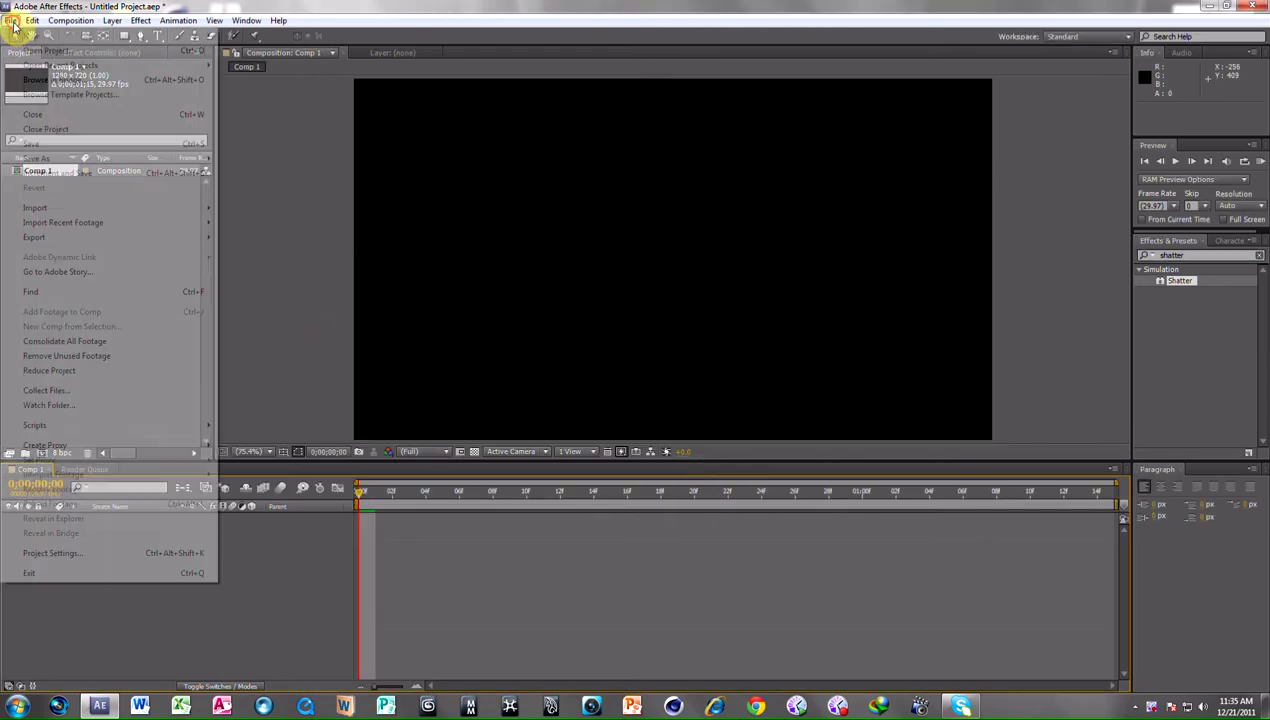
mouse_move(27, 40)
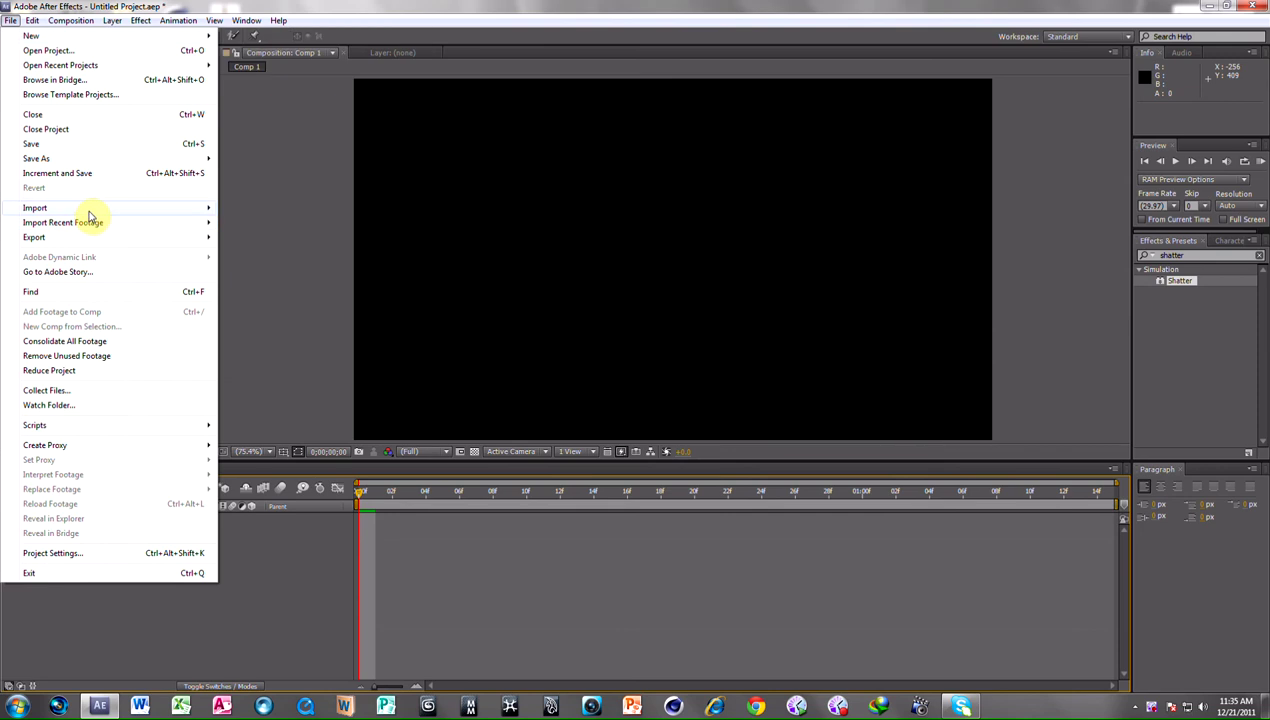
mouse_move(90, 208)
left_click(250, 209)
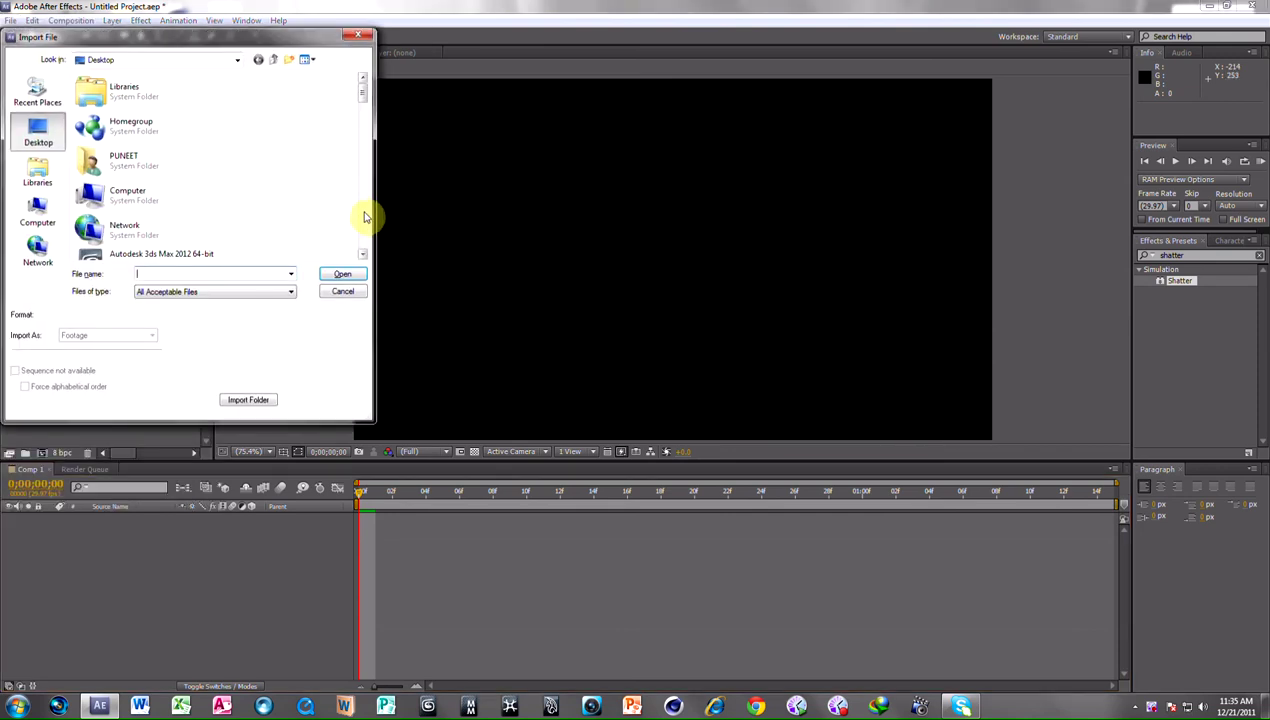
left_click(363, 216)
left_click(362, 216)
left_click(363, 249)
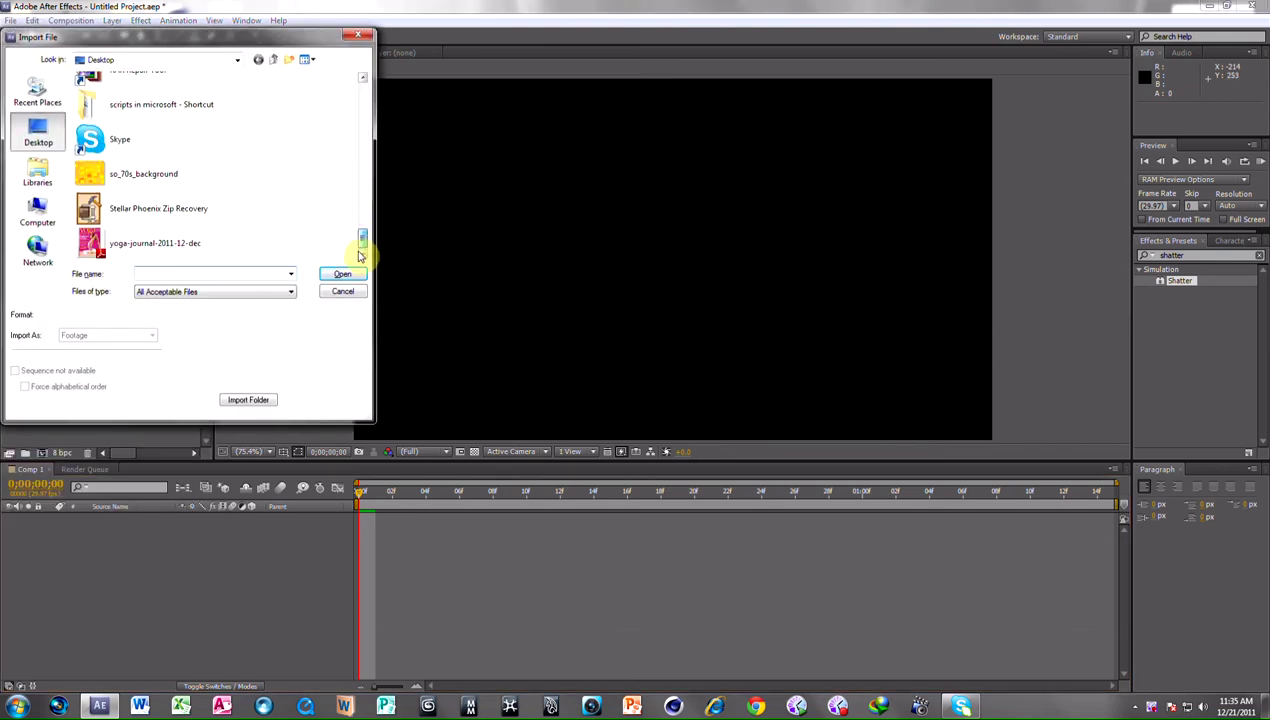
double_click(90, 175)
- Place the background image in Comp 1 and stretch it to fill the frame
left_click_drag(90, 175, 125, 540)
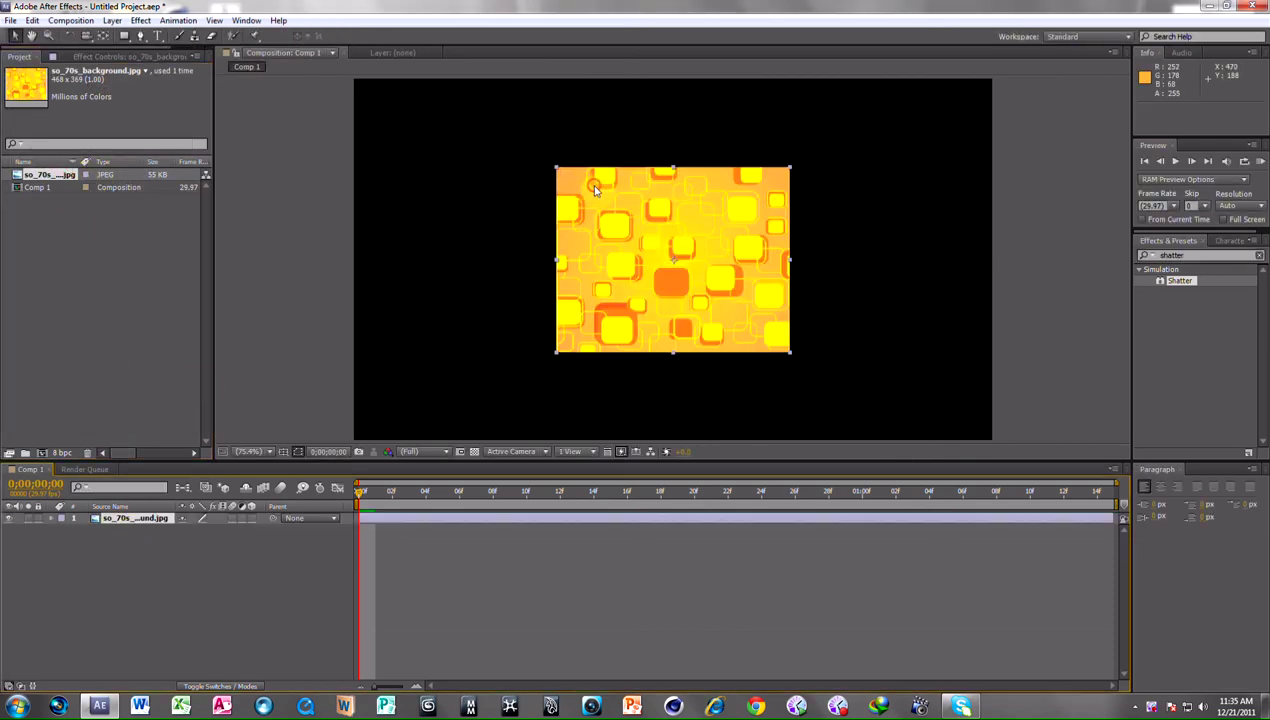
left_click(567, 180)
left_click_drag(557, 168, 354, 77)
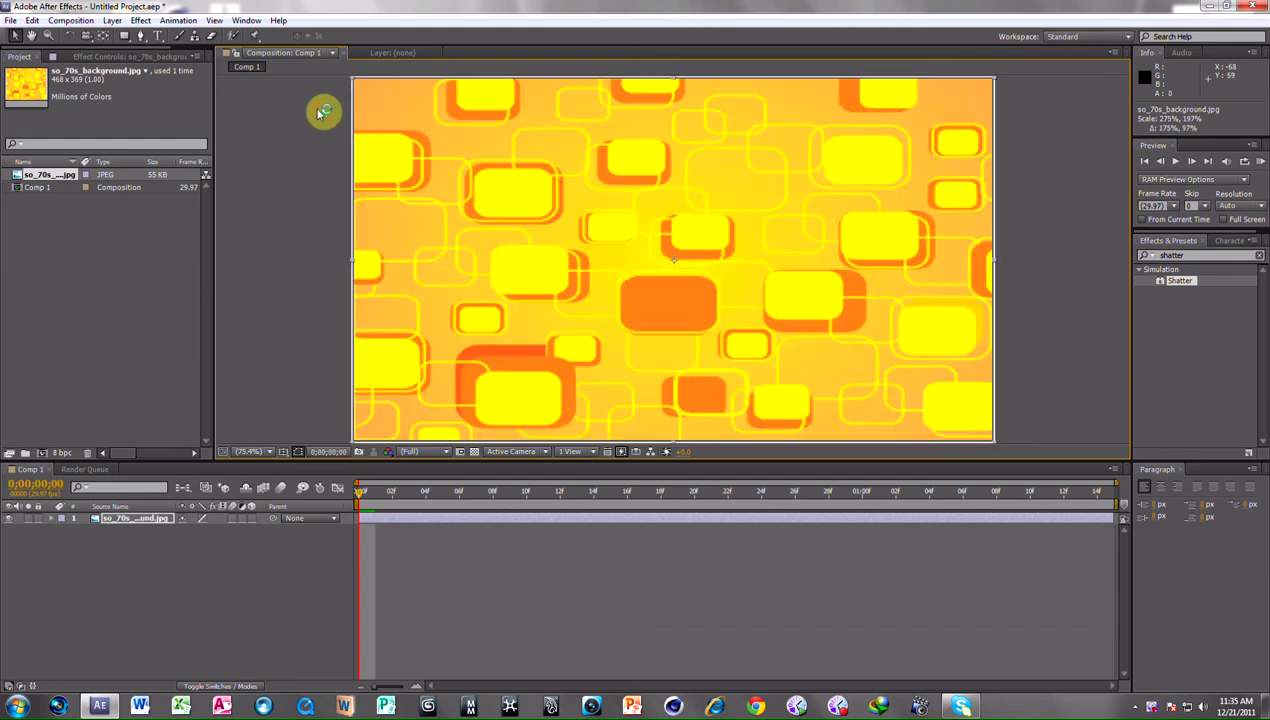
- Add a text layer reading MOJODESIGNZ in the middle of the composition
left_click(158, 36)
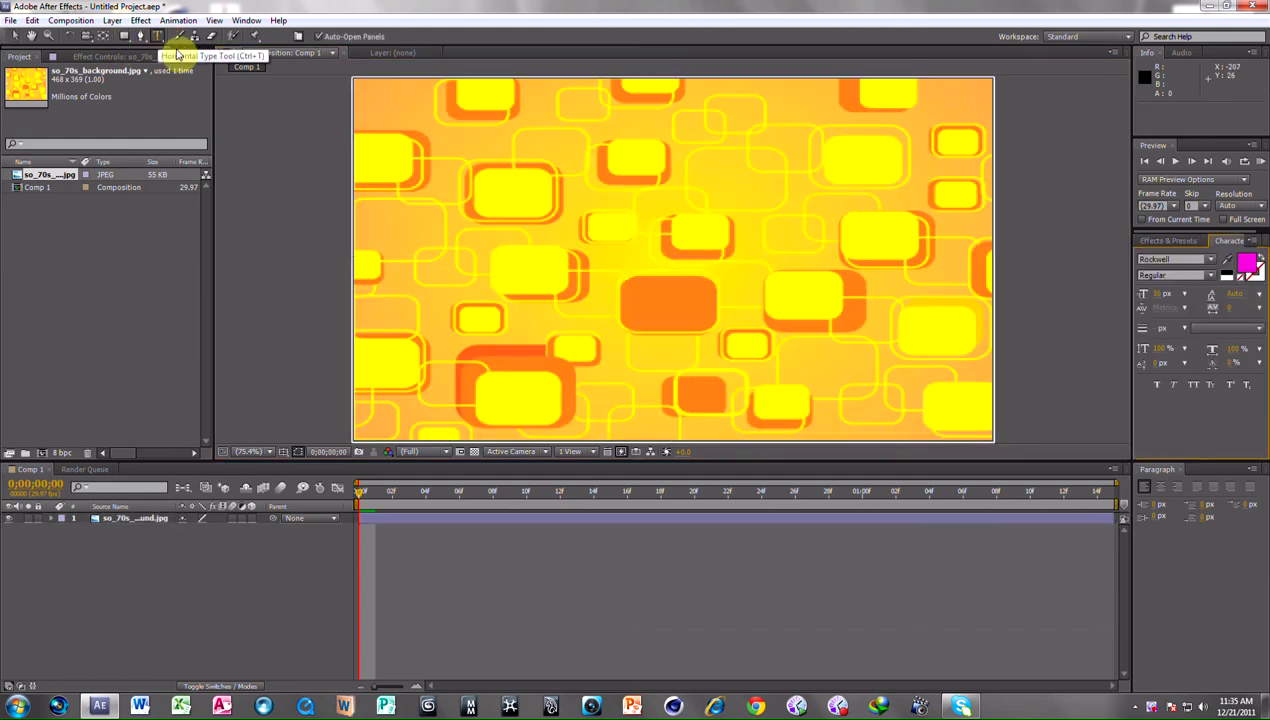
left_click(532, 242)
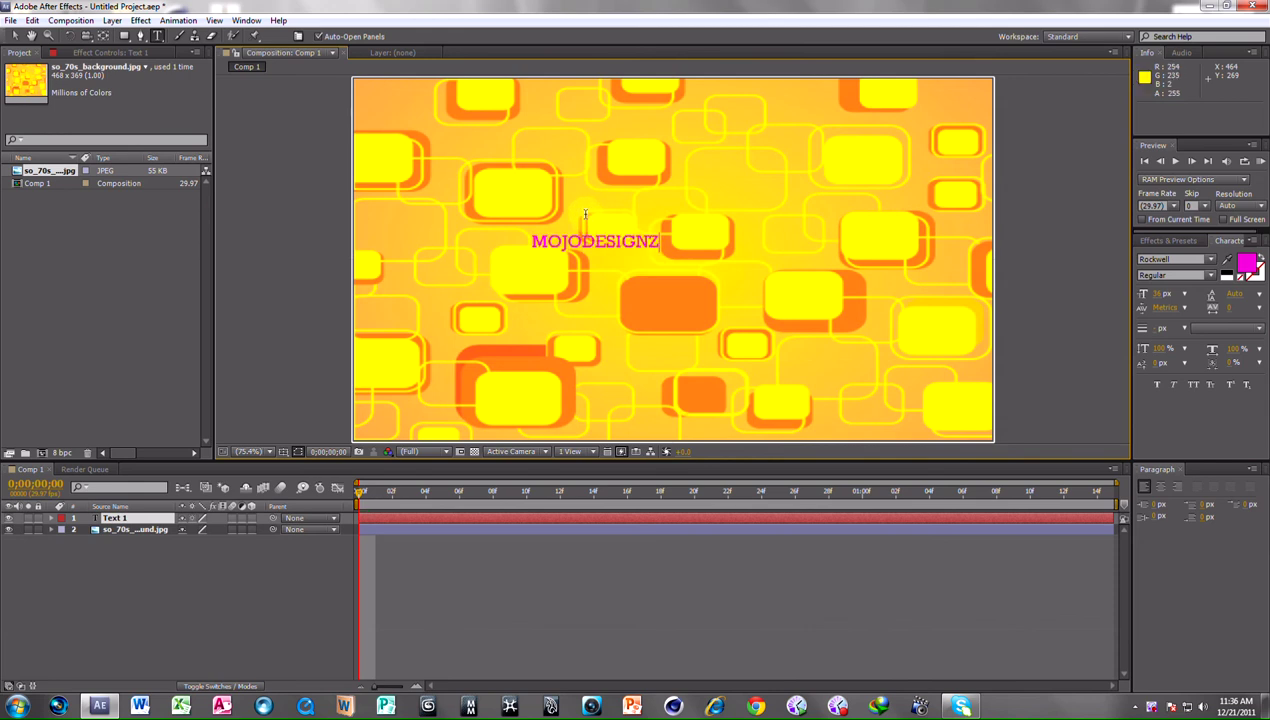
left_click(14, 37)
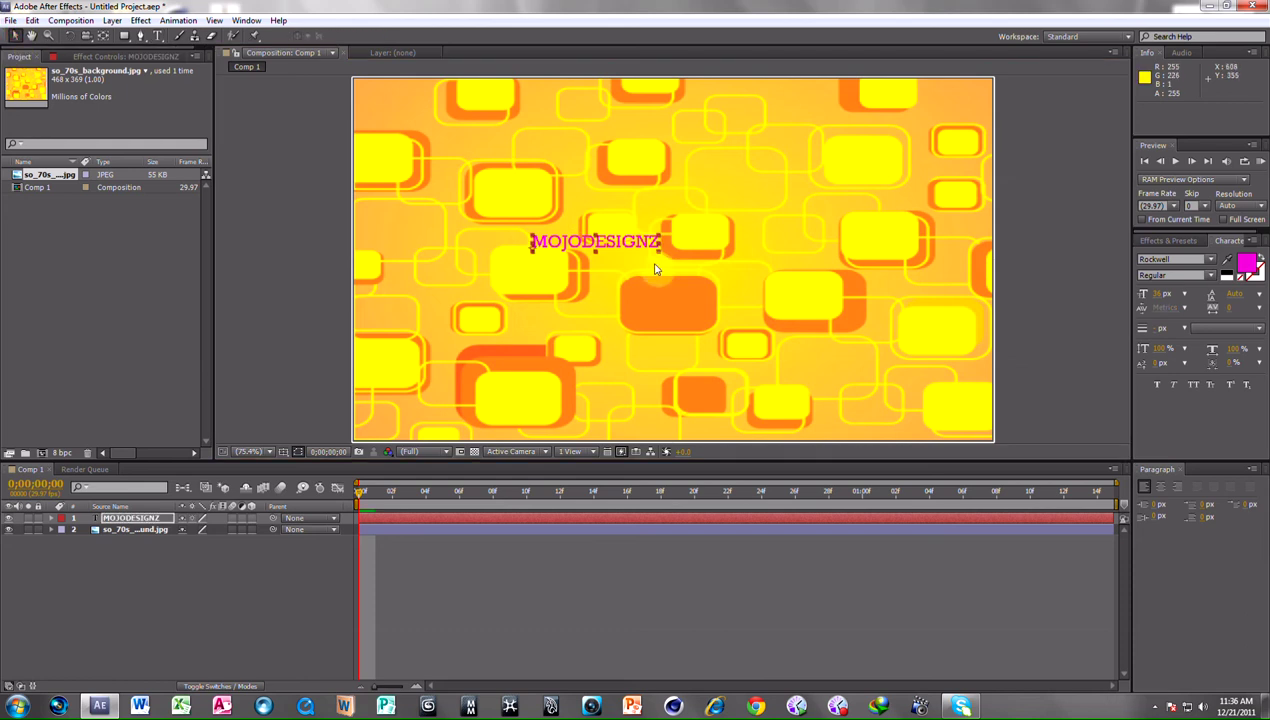
- Scale the MOJODESIGNZ text up, nudge it down, and select the background layer
left_click_drag(657, 242, 841, 214)
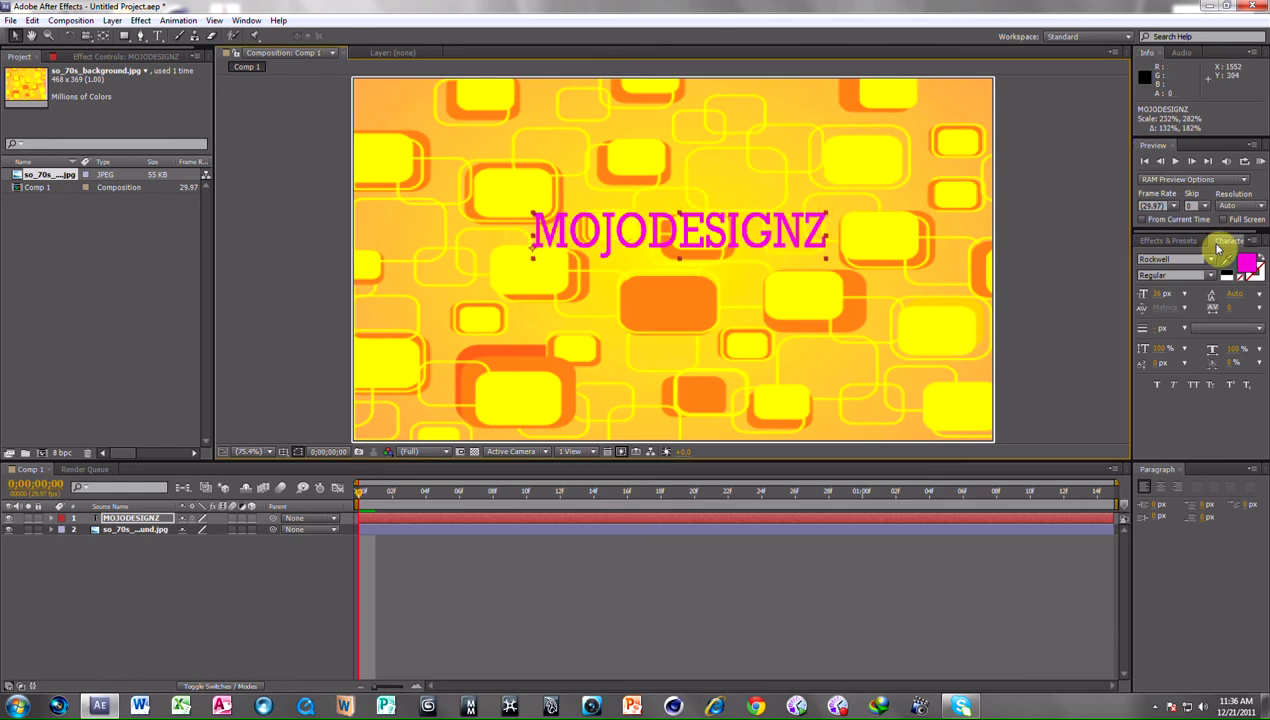
left_click_drag(688, 233, 688, 251)
left_click_drag(826, 234, 843, 240)
left_click(866, 254)
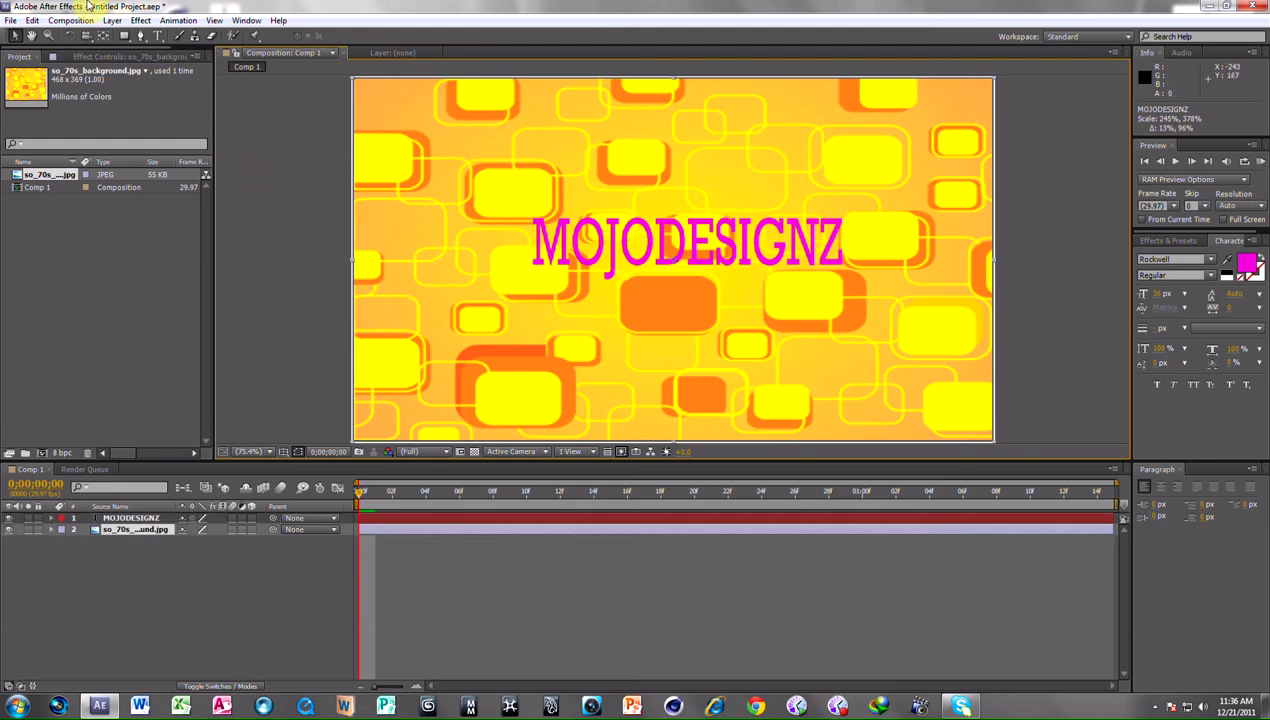
left_click(113, 20)
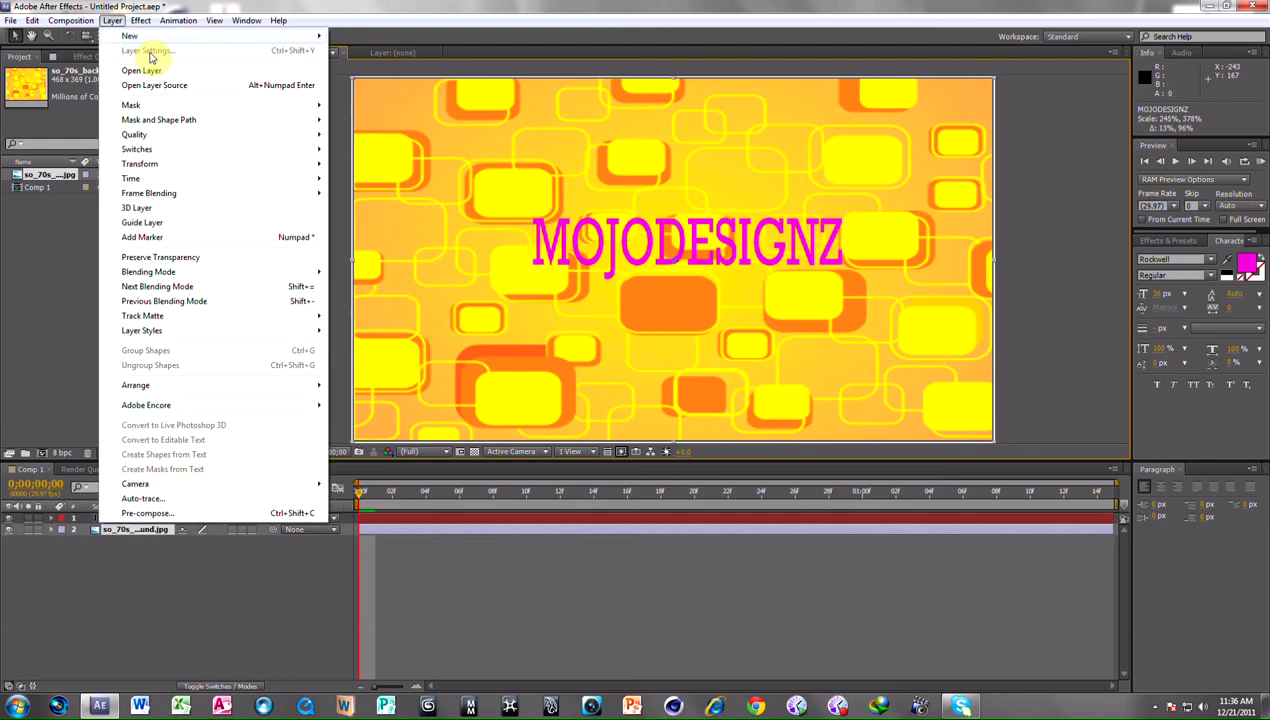
- Add a full-frame Deep Blue Solid 1 layer above the other layers
mouse_move(150, 36)
left_click(436, 45)
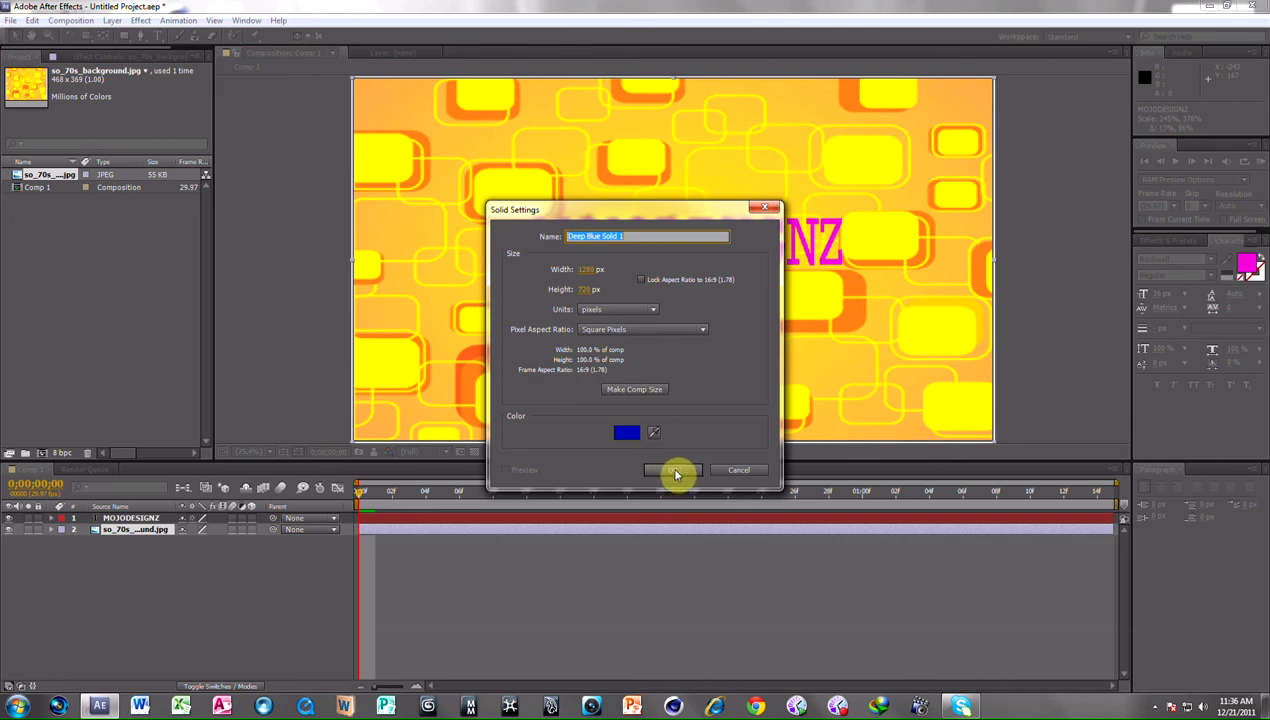
left_click(675, 471)
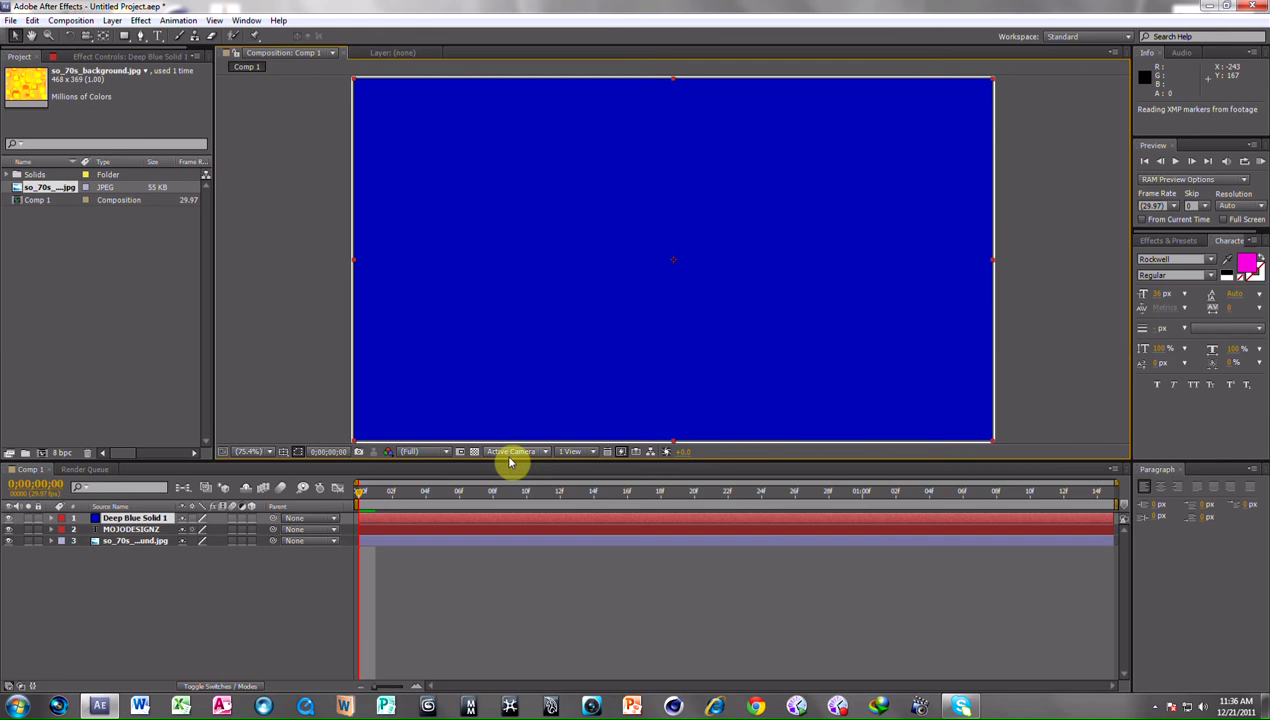
- Make the blue solid a 3D layer and locate Shatter in Effects & Presets
left_click(13, 529)
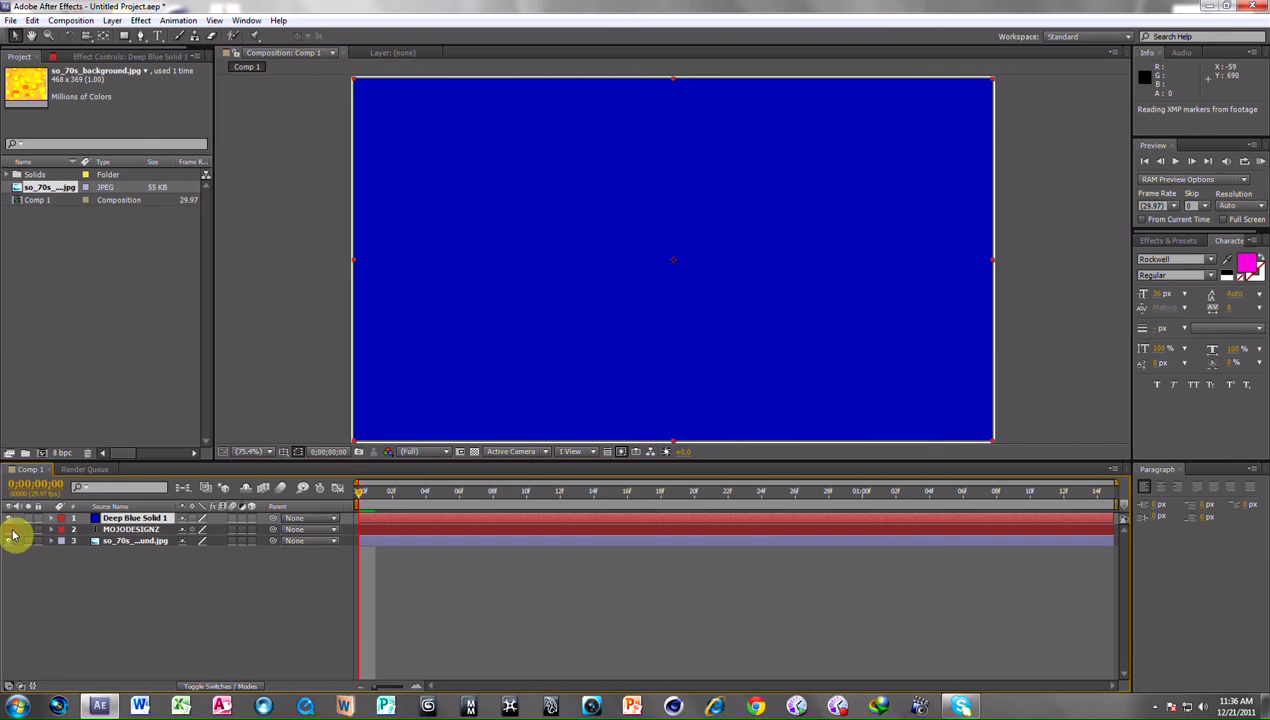
left_click(253, 519)
left_click(240, 363)
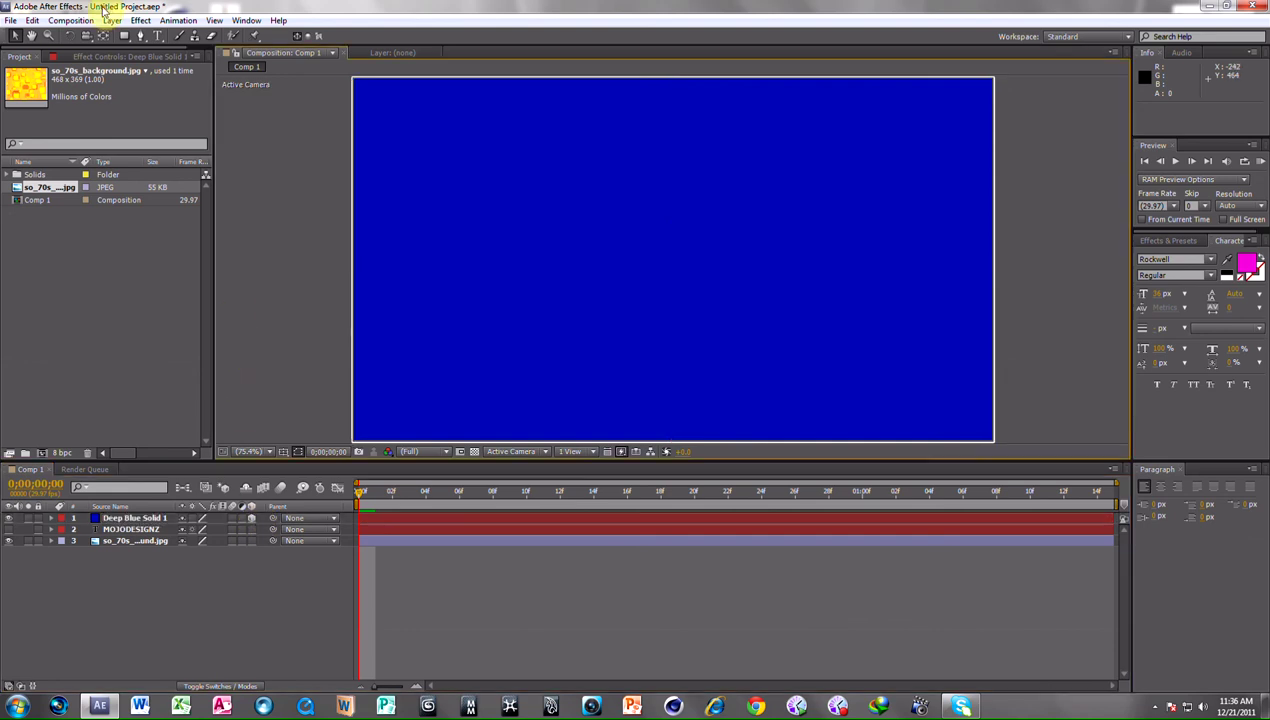
left_click(131, 55)
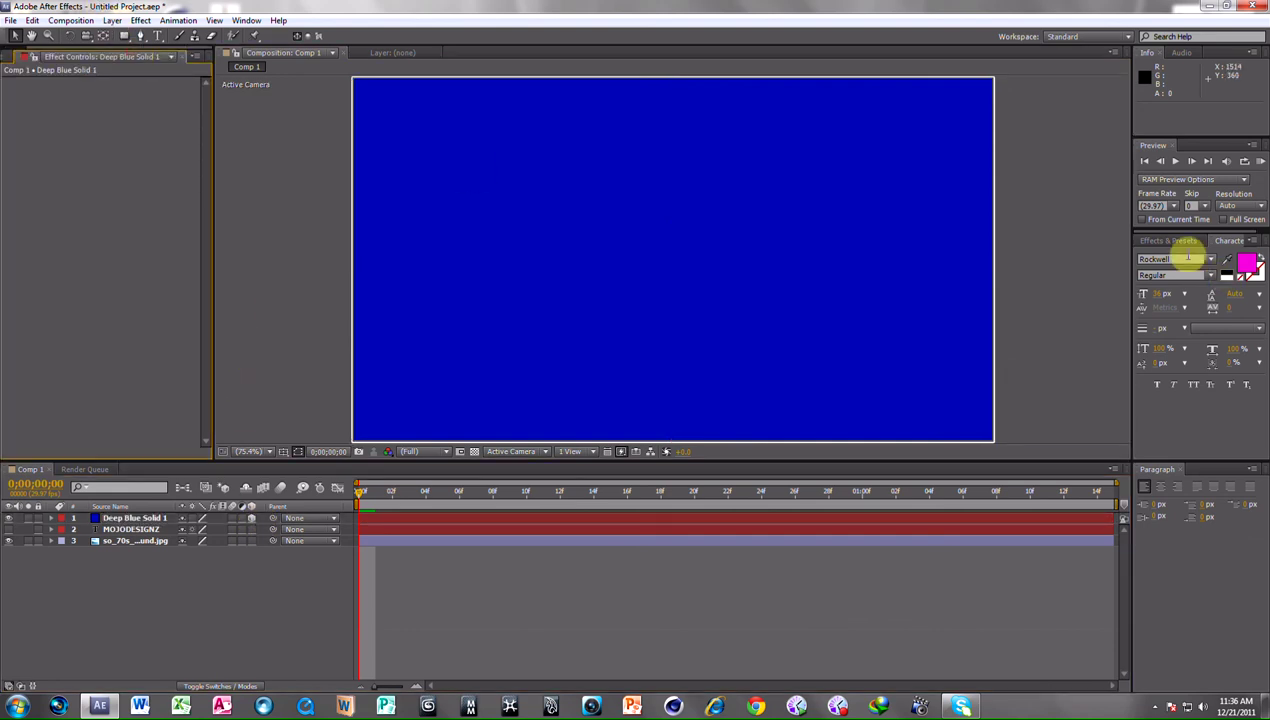
left_click(1172, 242)
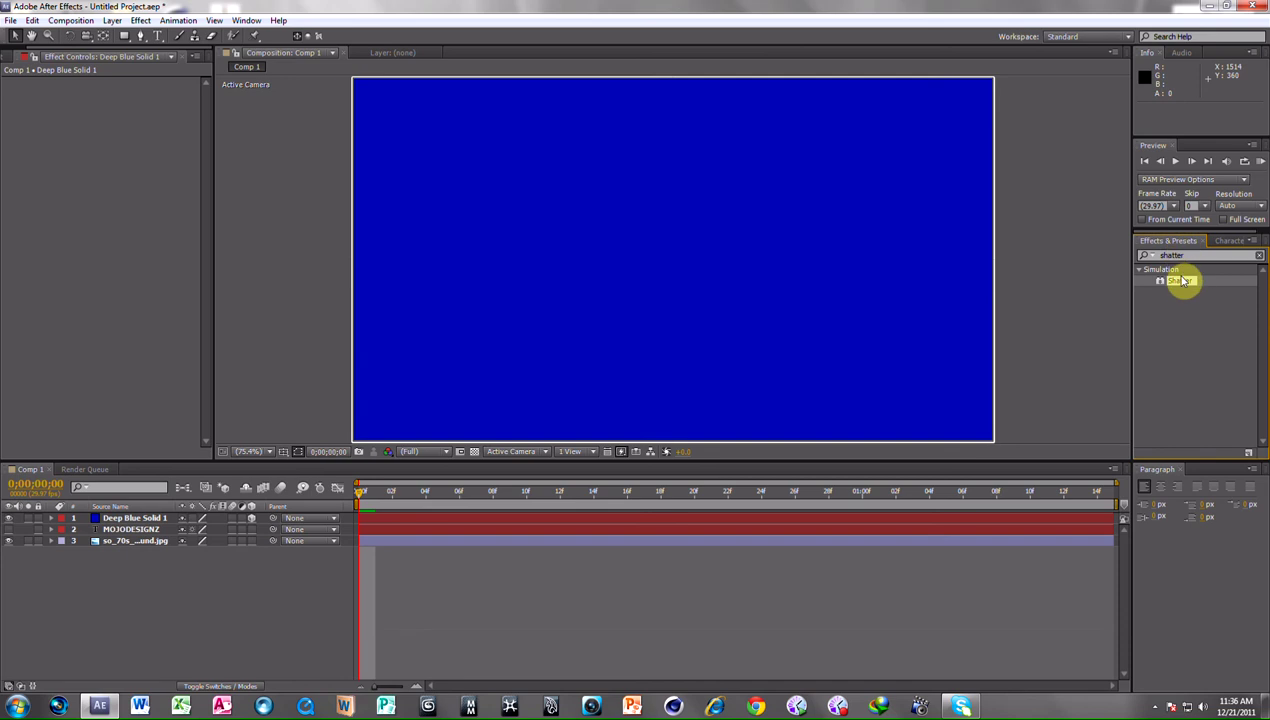
- Apply Shatter to Deep Blue Solid 1 with View set to Rendered, and preview the burst
left_click_drag(1183, 282, 722, 254)
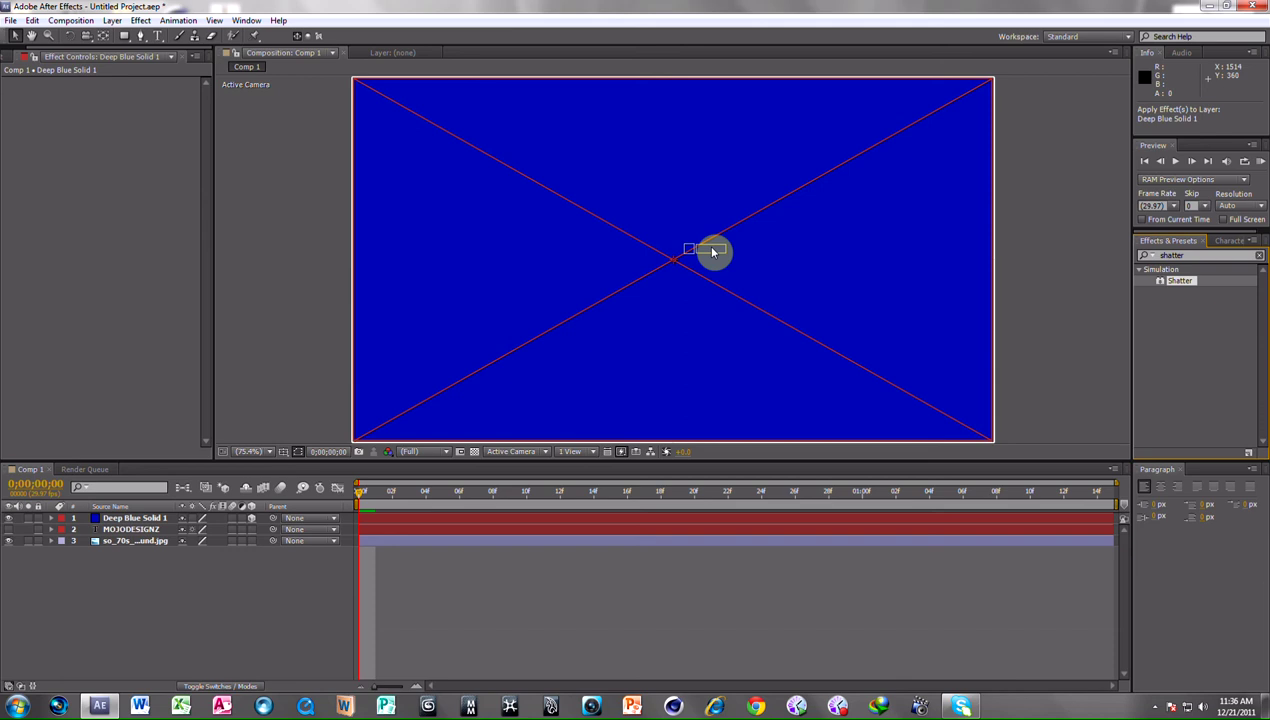
left_click_drag(712, 252, 712, 250)
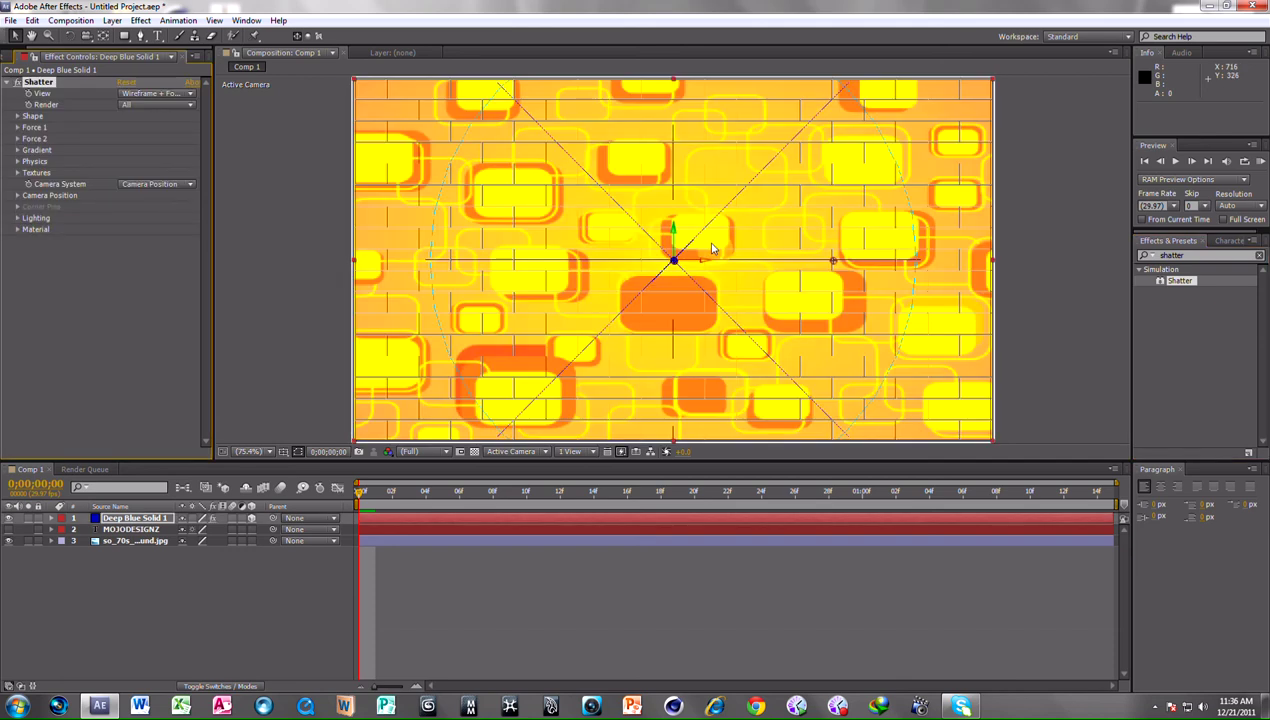
left_click(76, 87)
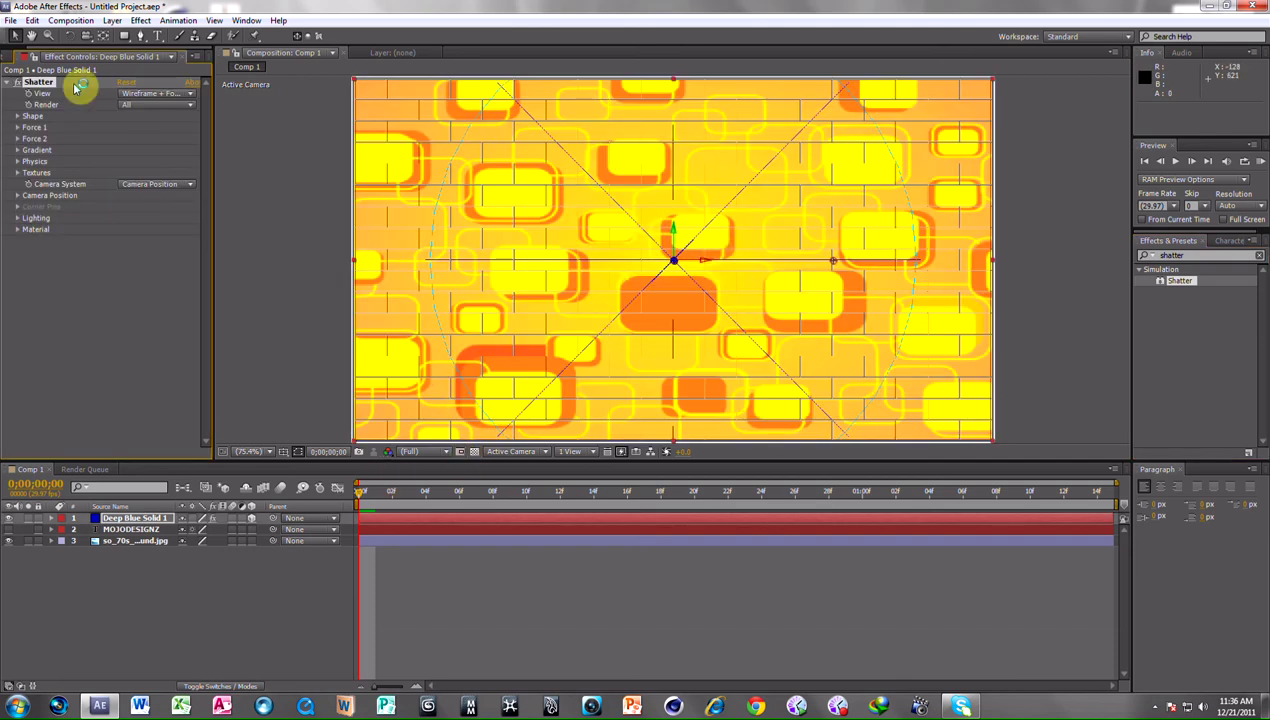
left_click(143, 94)
left_click(150, 107)
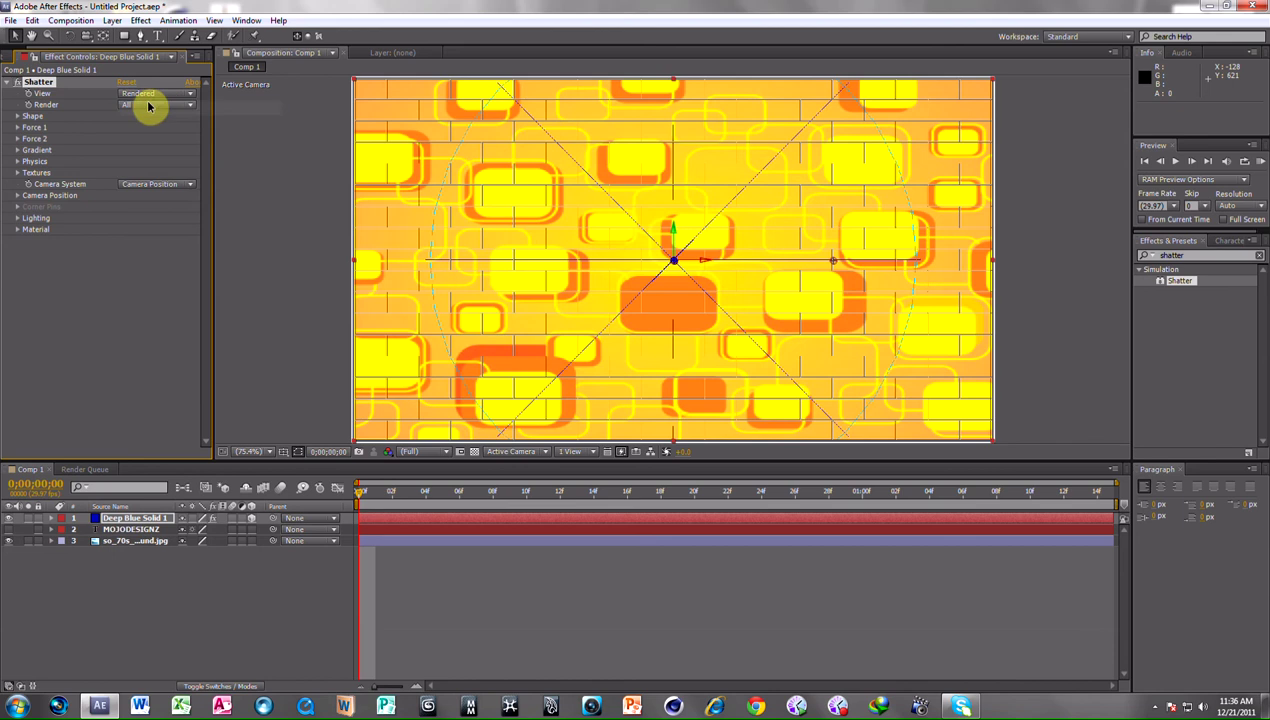
left_click(1175, 161)
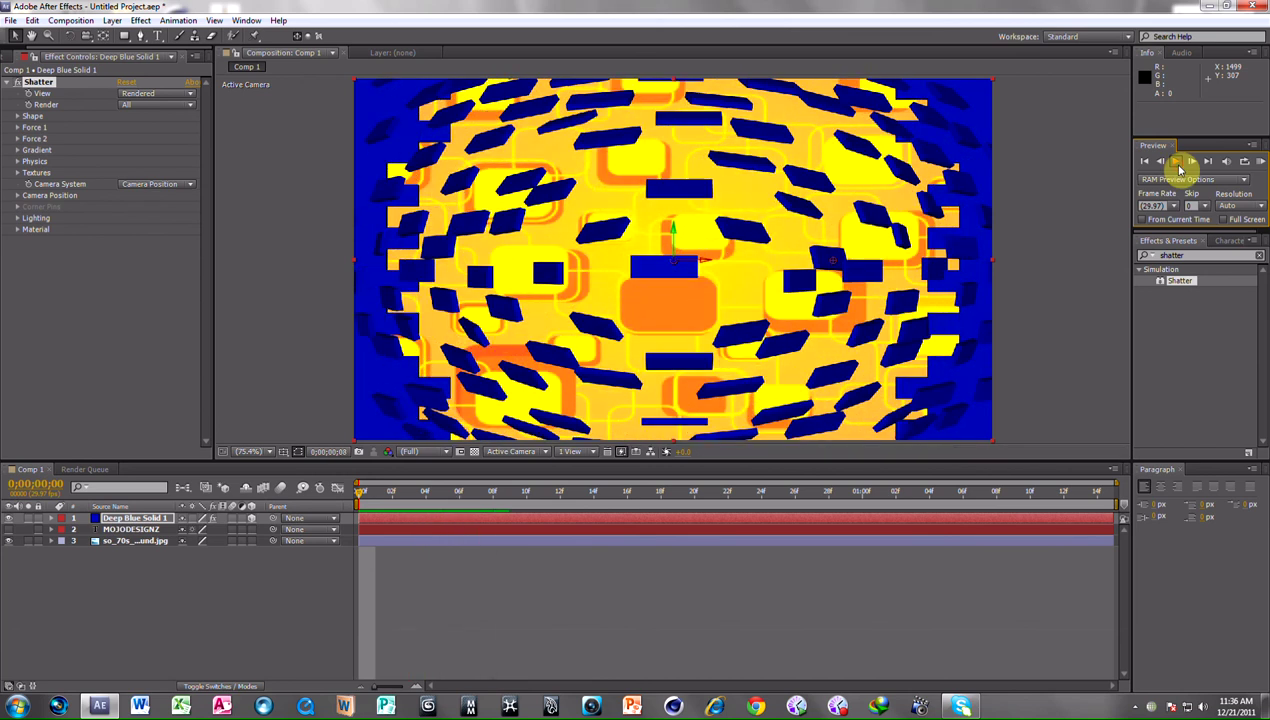
left_click(1177, 164)
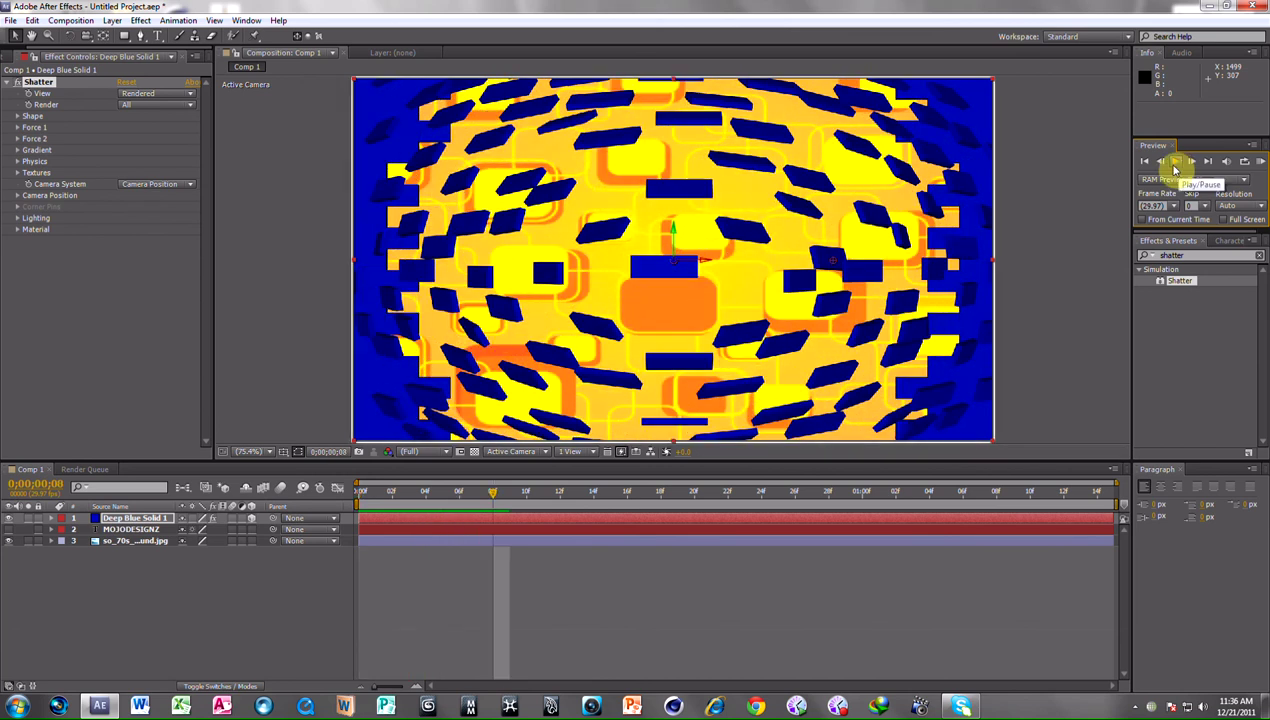
- Try the Eggs, then Stars & Triangles Shatter patterns, ending on Custom
left_click(17, 116)
left_click(158, 127)
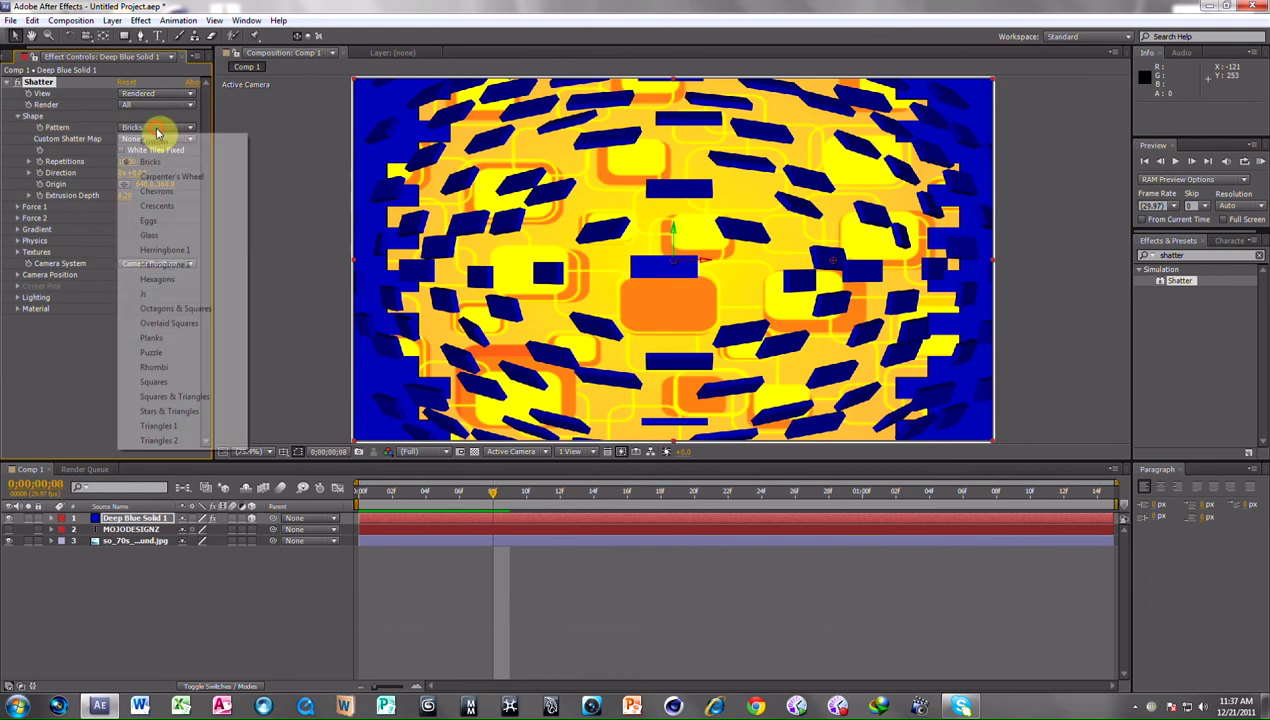
left_click(155, 220)
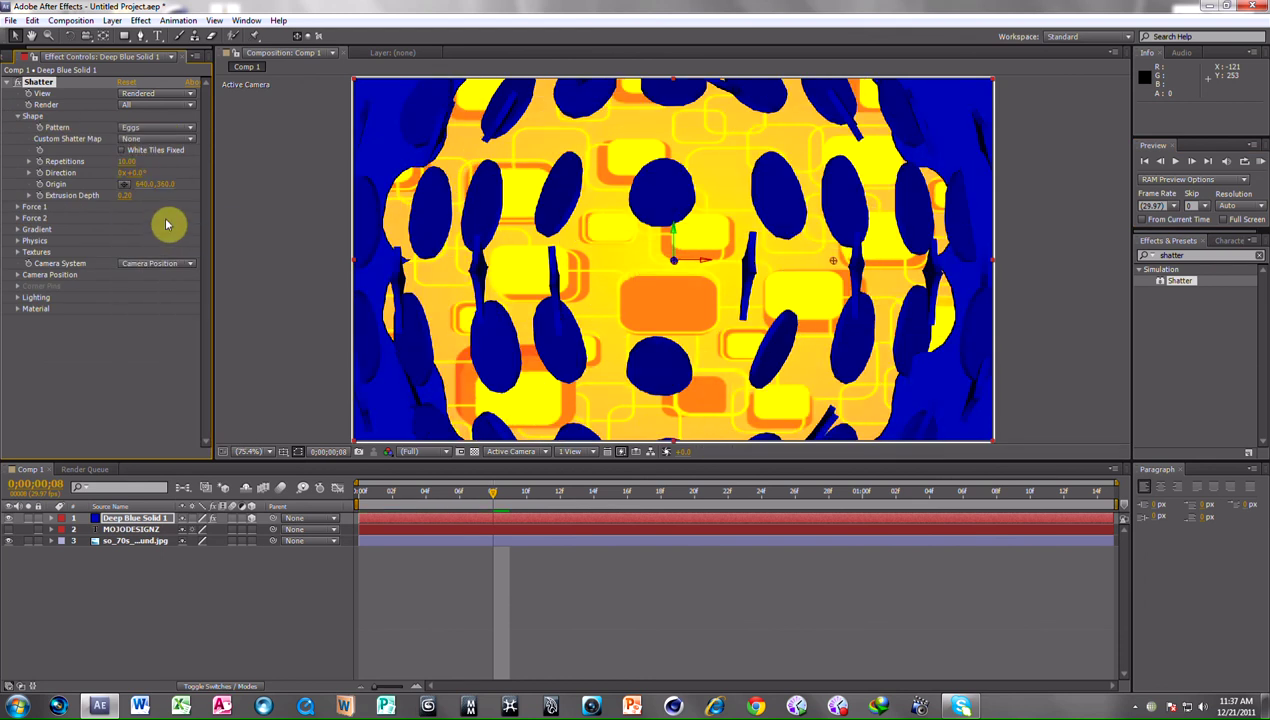
left_click(148, 127)
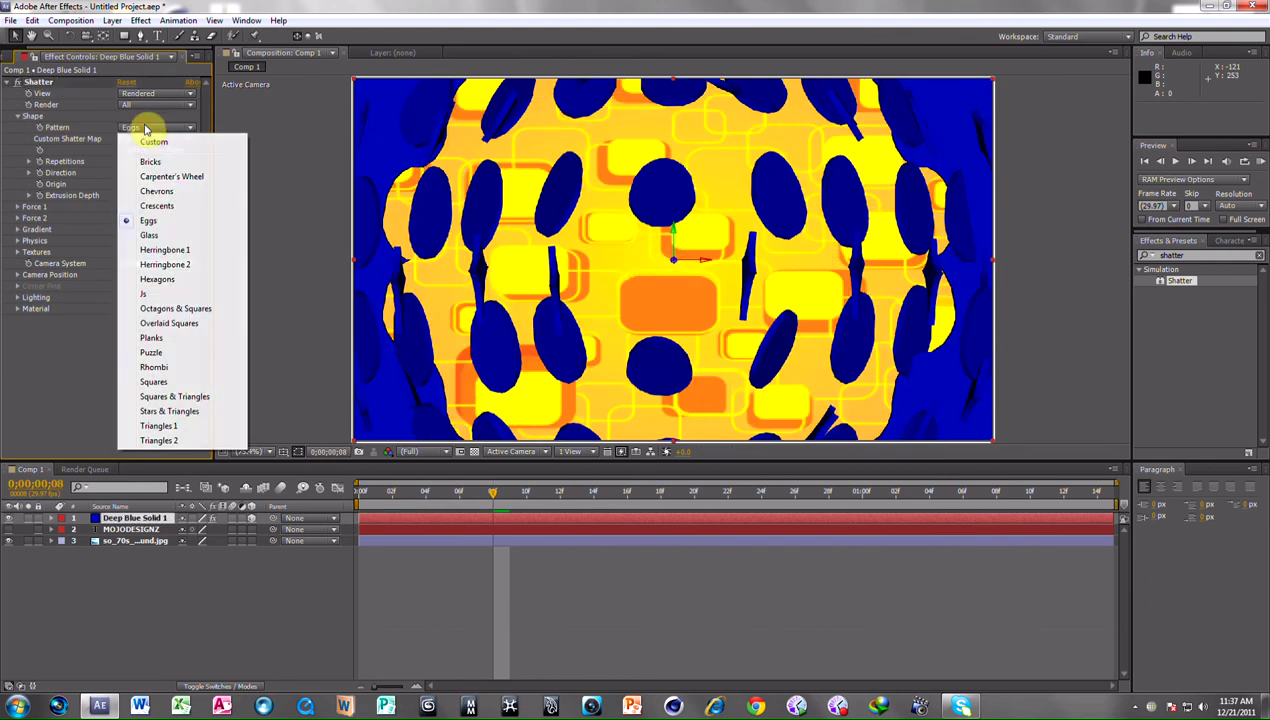
left_click(166, 412)
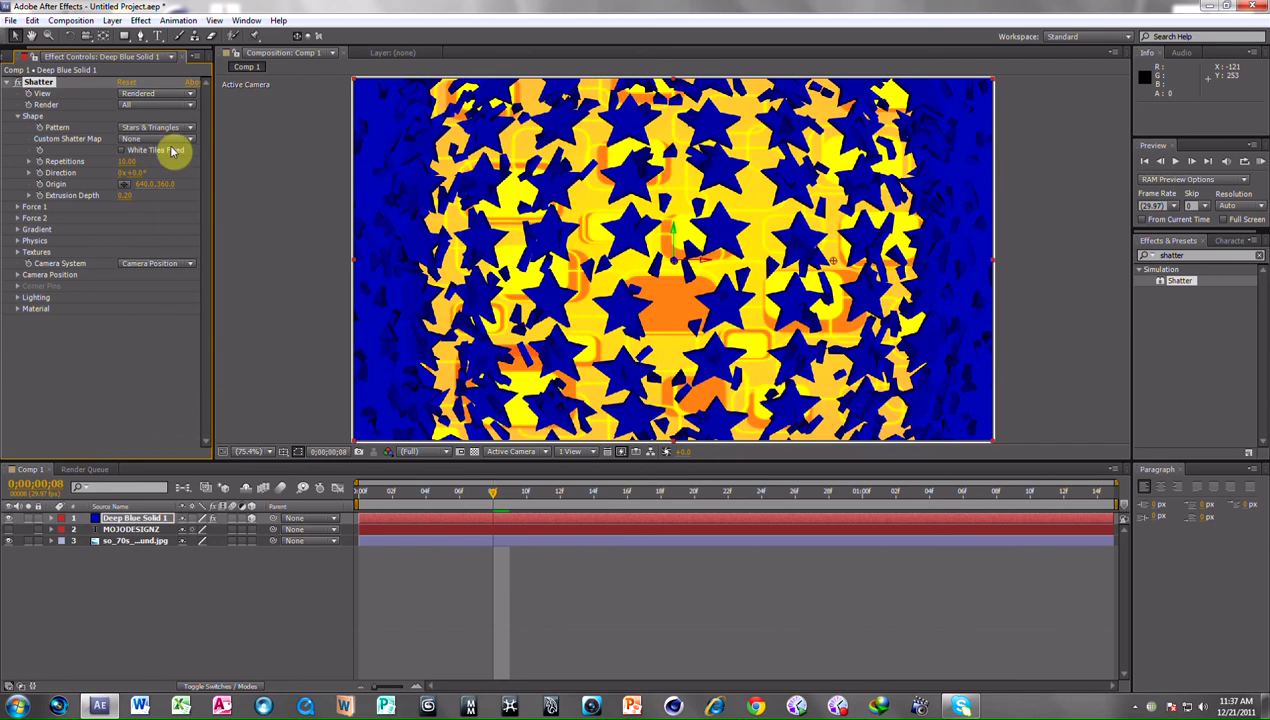
left_click(155, 131)
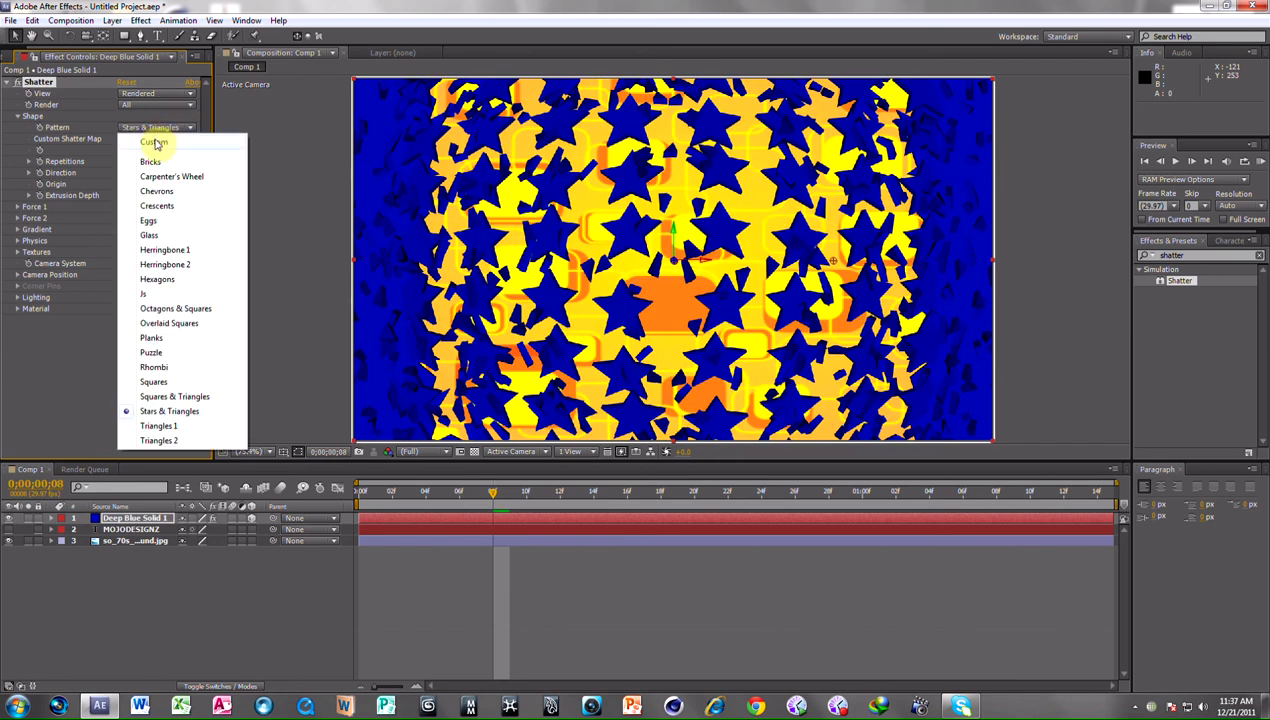
left_click(156, 135)
- Use the MOJODESIGNZ layer as Custom Shatter Map, preview it, and return to frame one
left_click(156, 140)
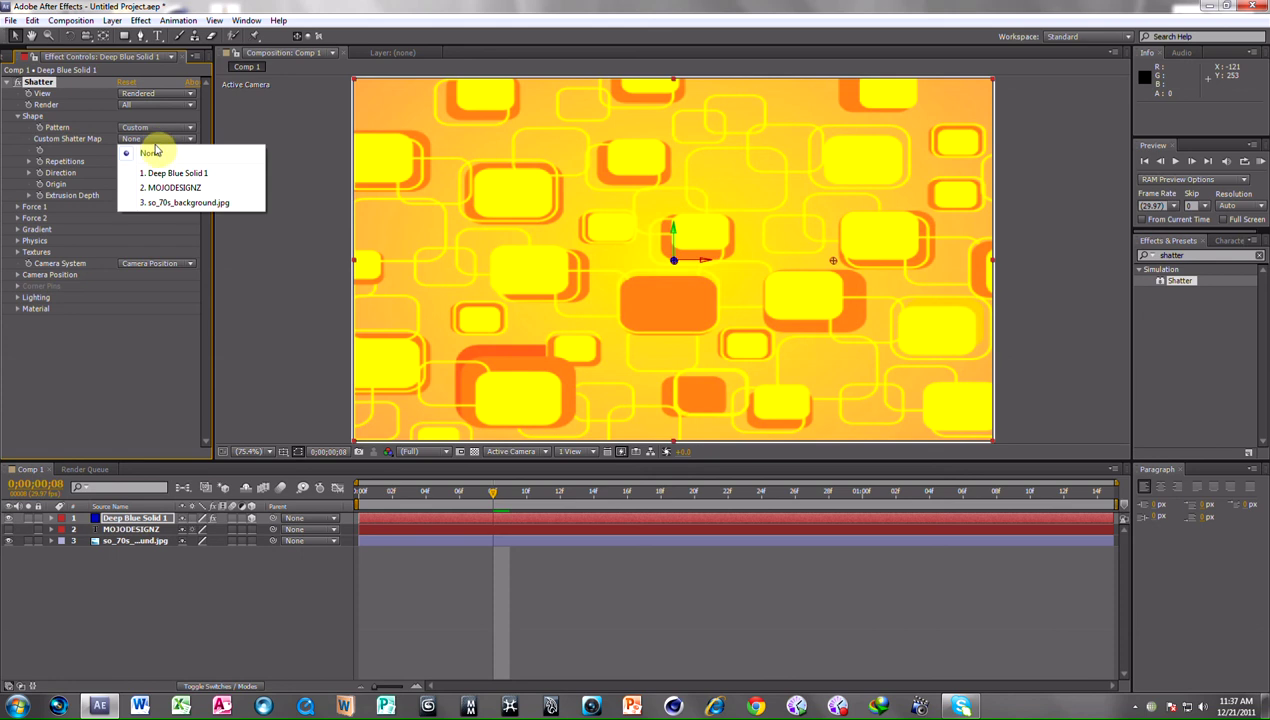
left_click(165, 188)
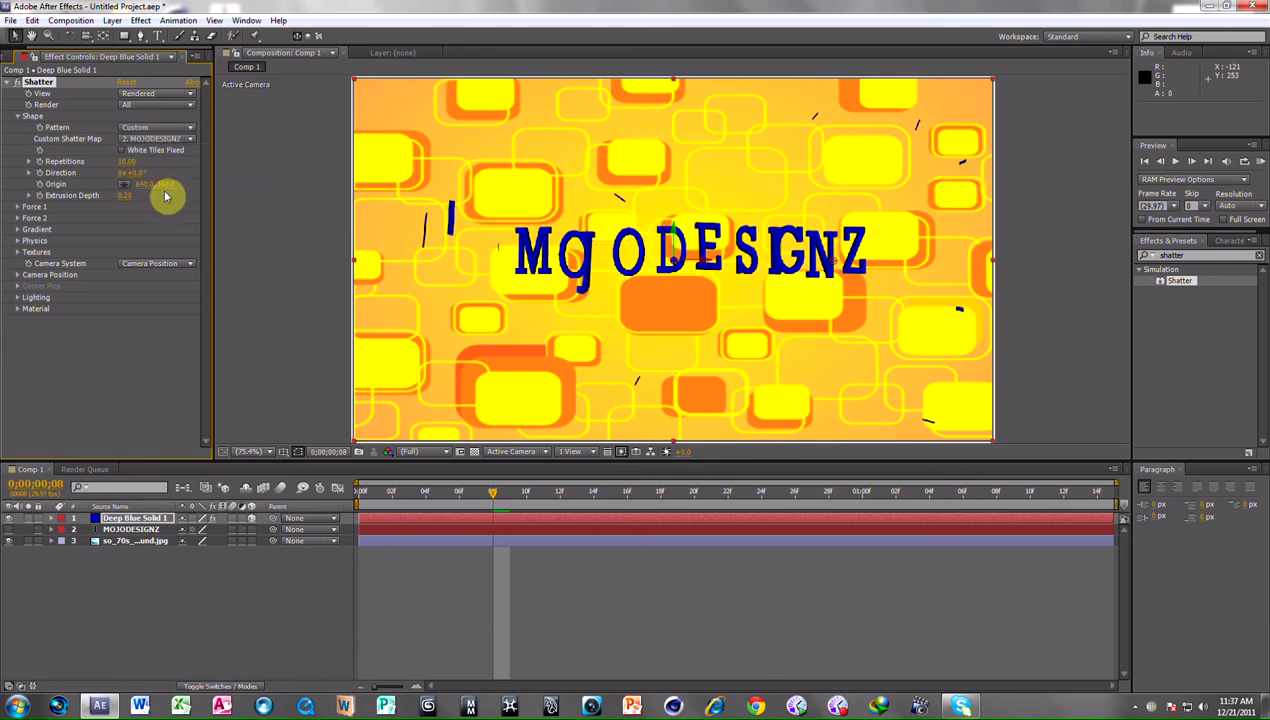
left_click(373, 497)
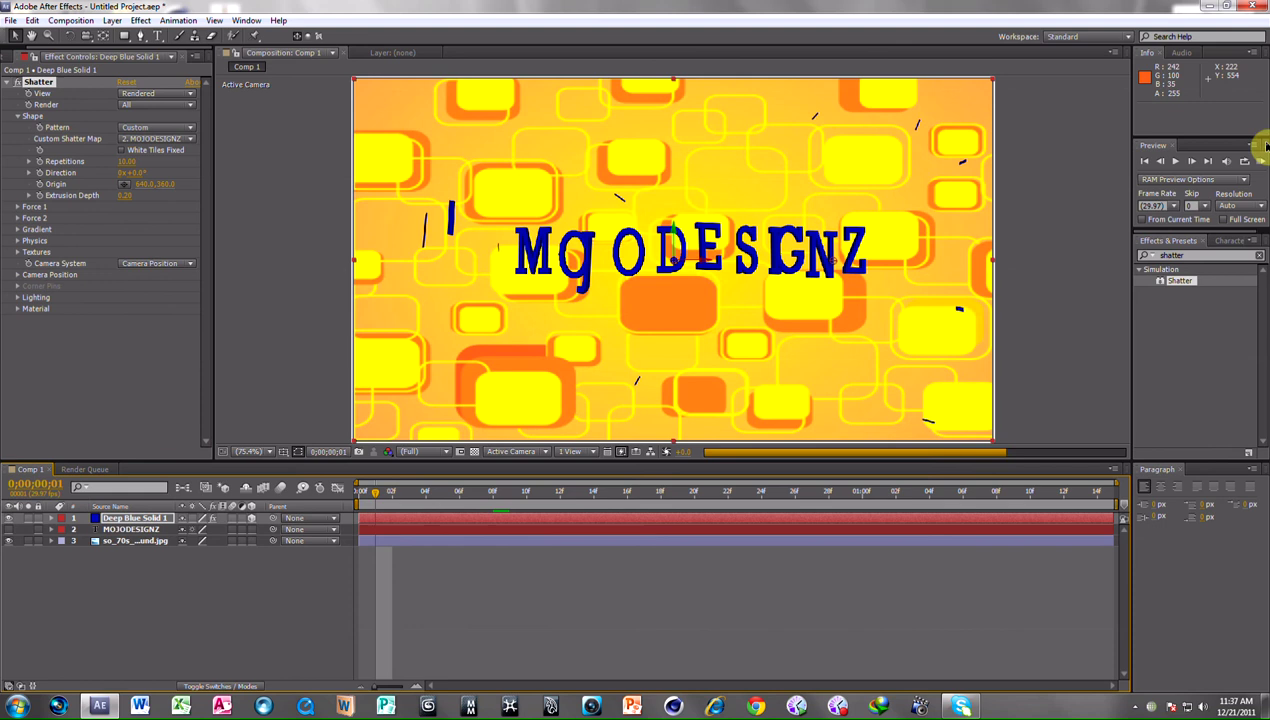
left_click(1176, 161)
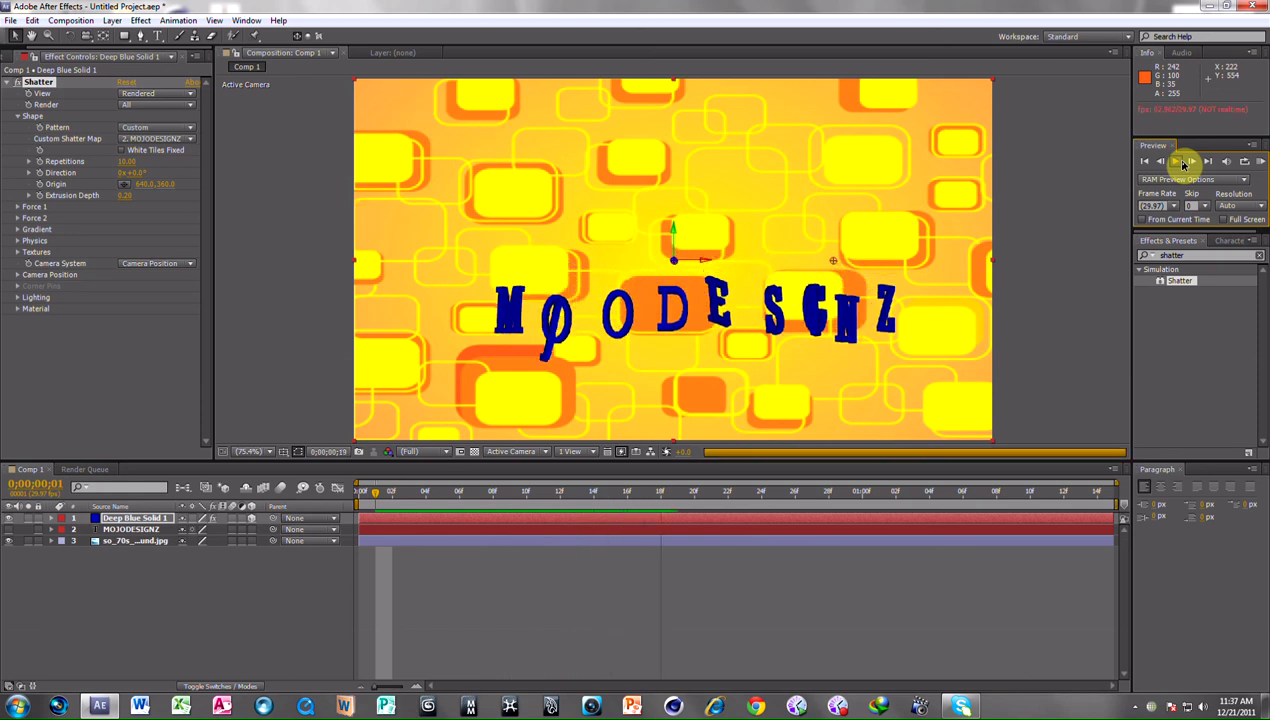
left_click(1162, 162)
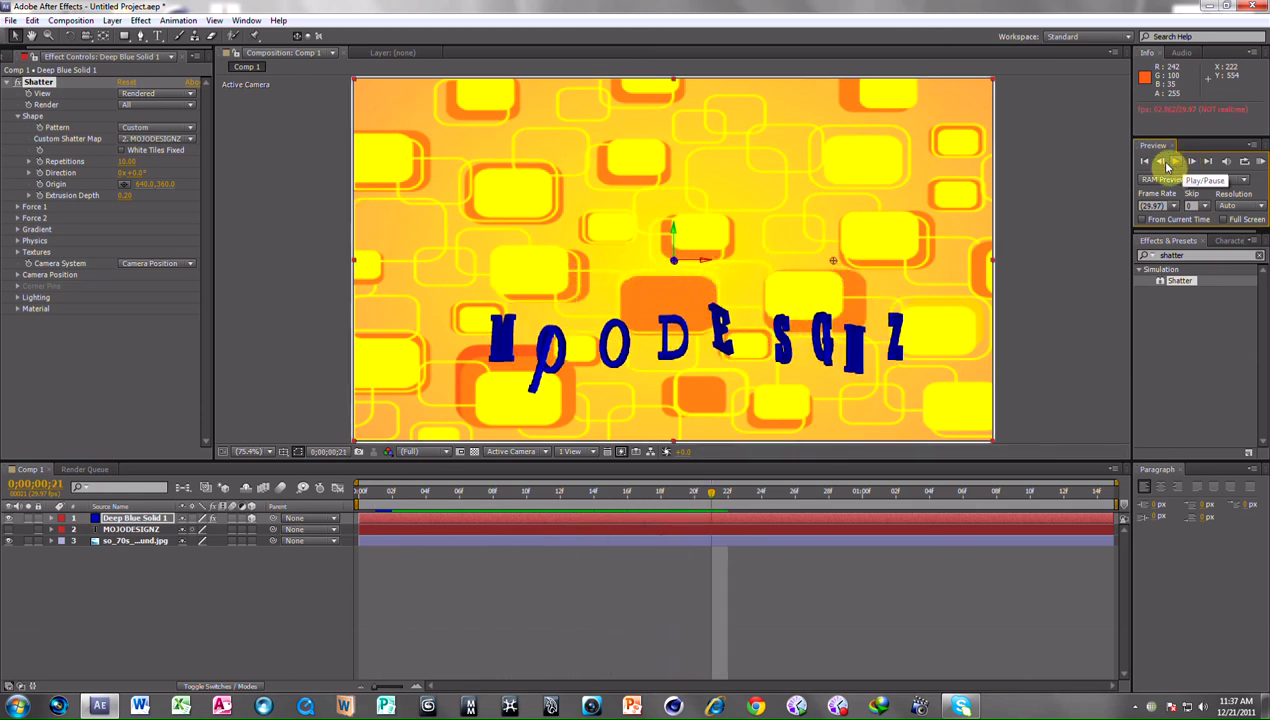
left_click(1146, 162)
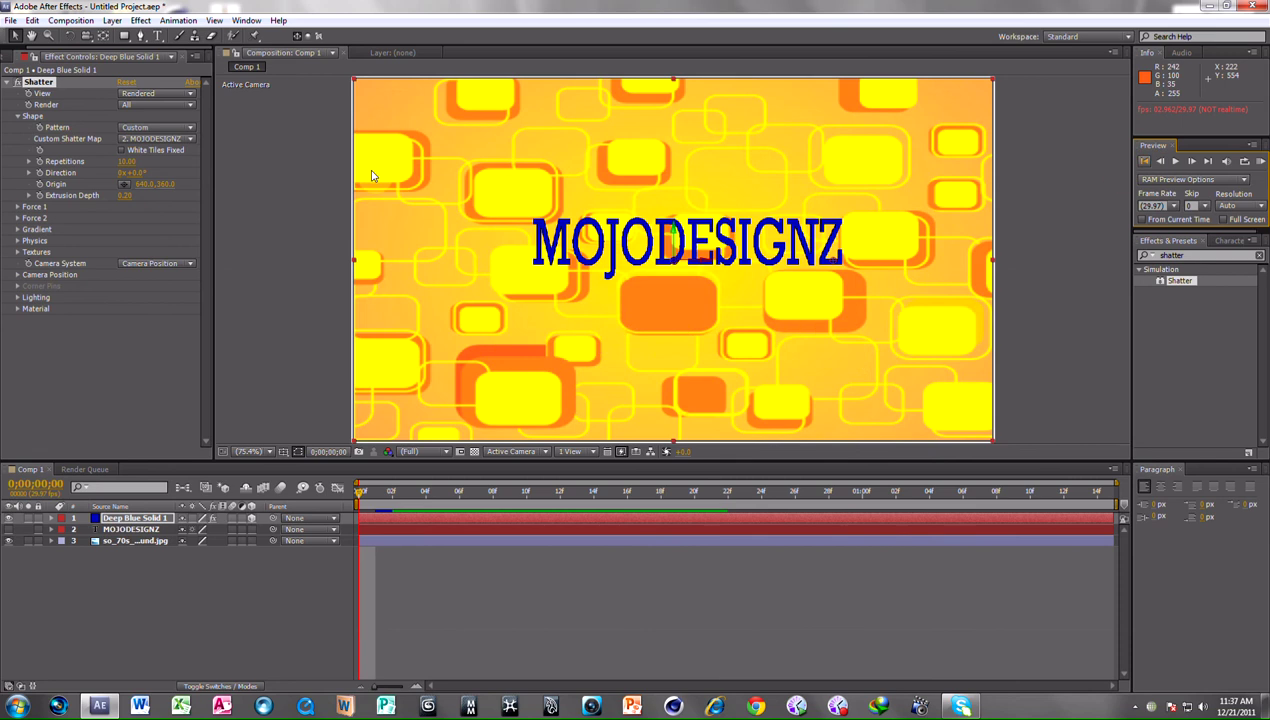
- Set Extrusion Depth to 1.50, preview the thick 3D letters, and return to frame one
left_click(123, 195)
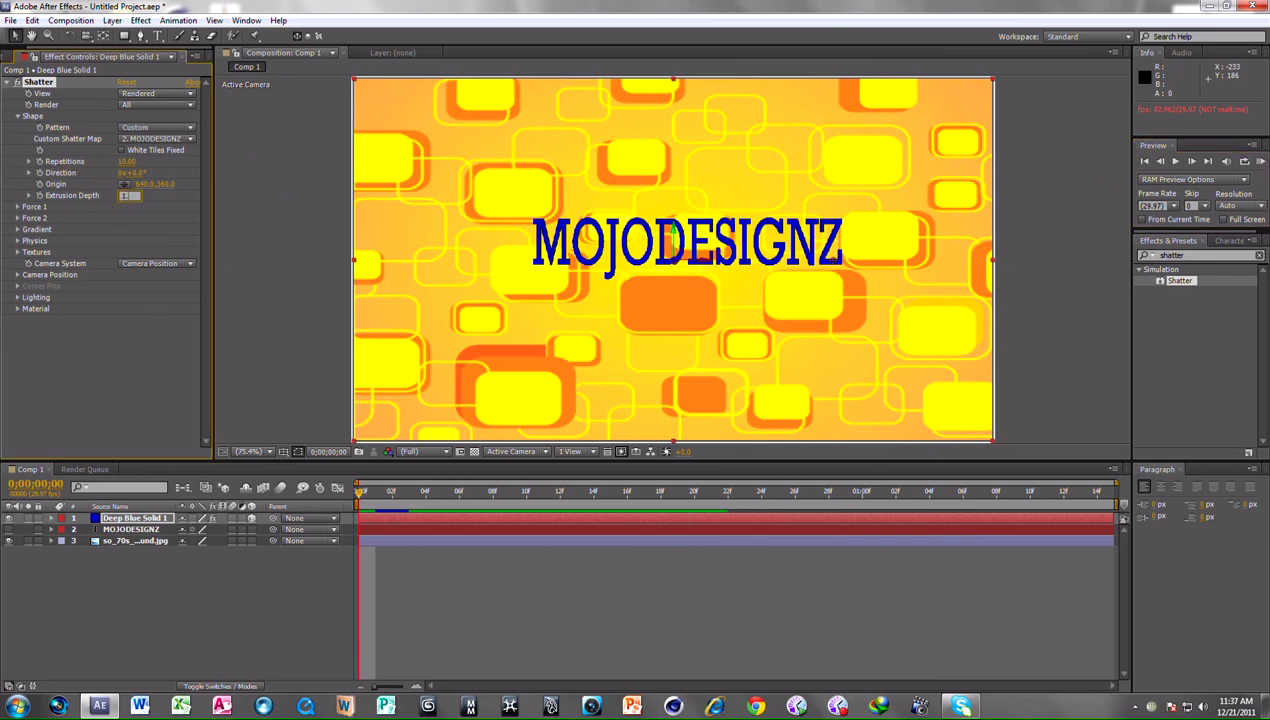
key("Return")
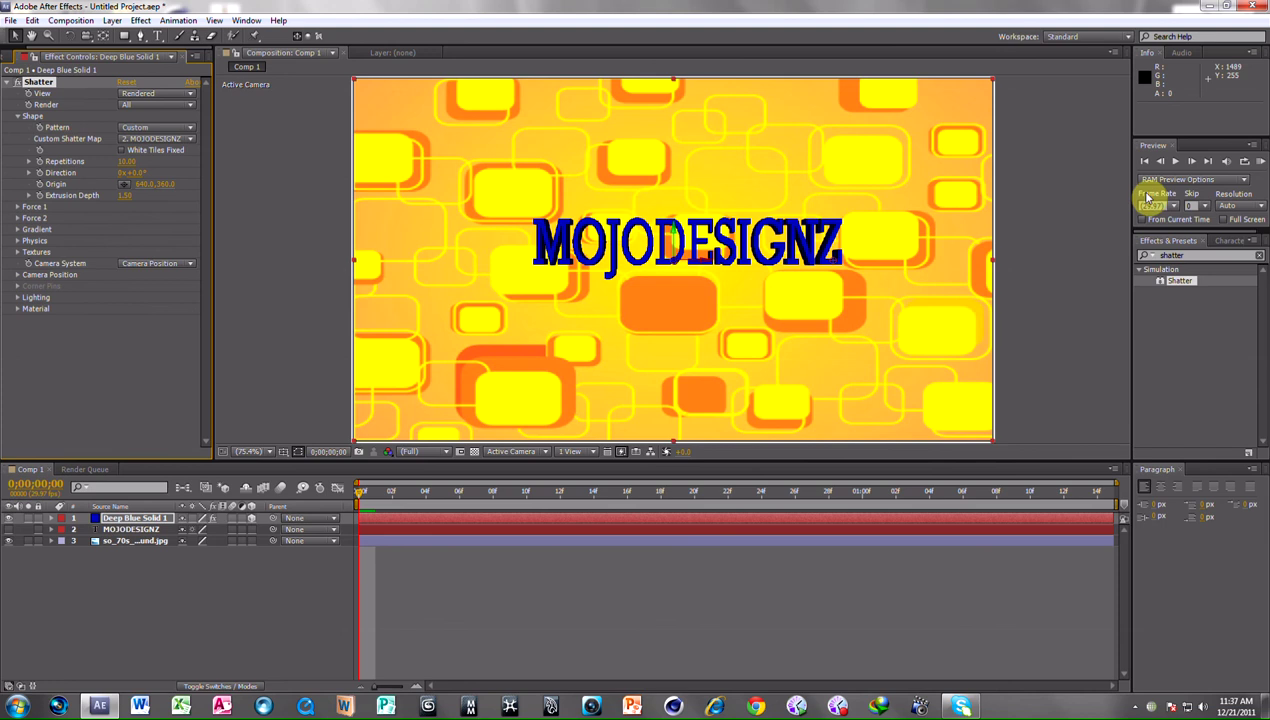
left_click(1172, 163)
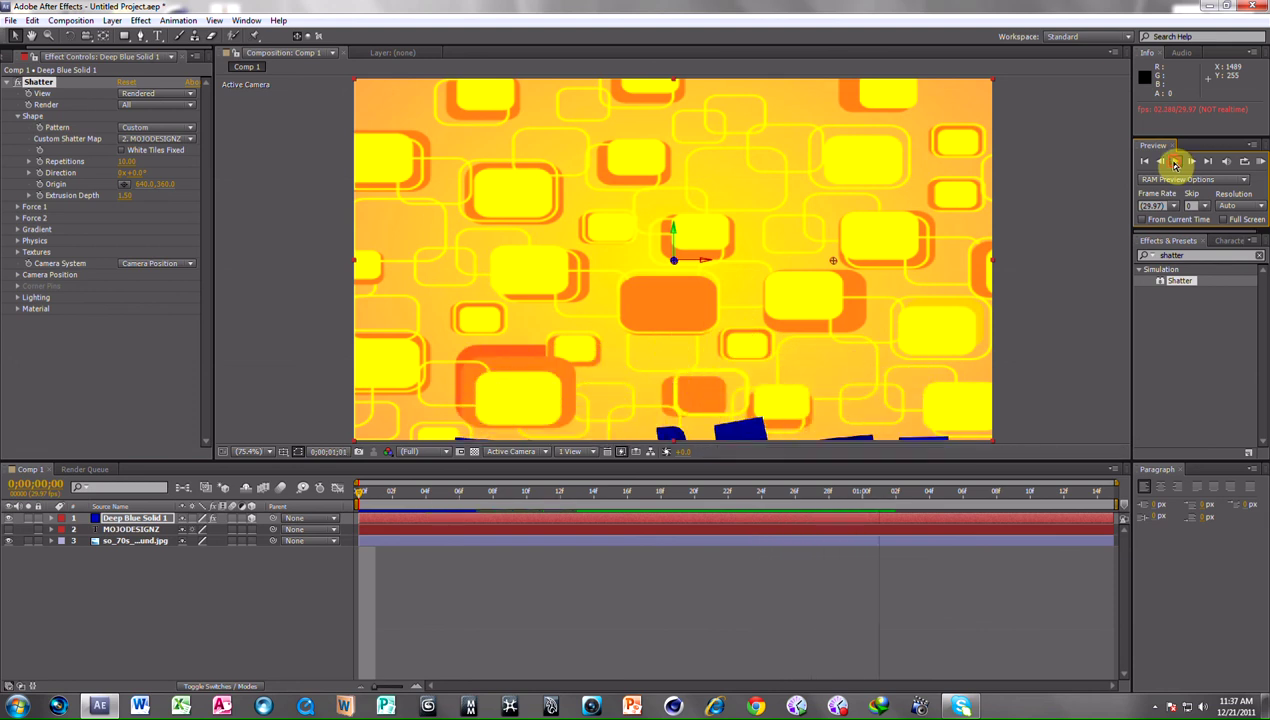
left_click(1141, 168)
left_click(1141, 162)
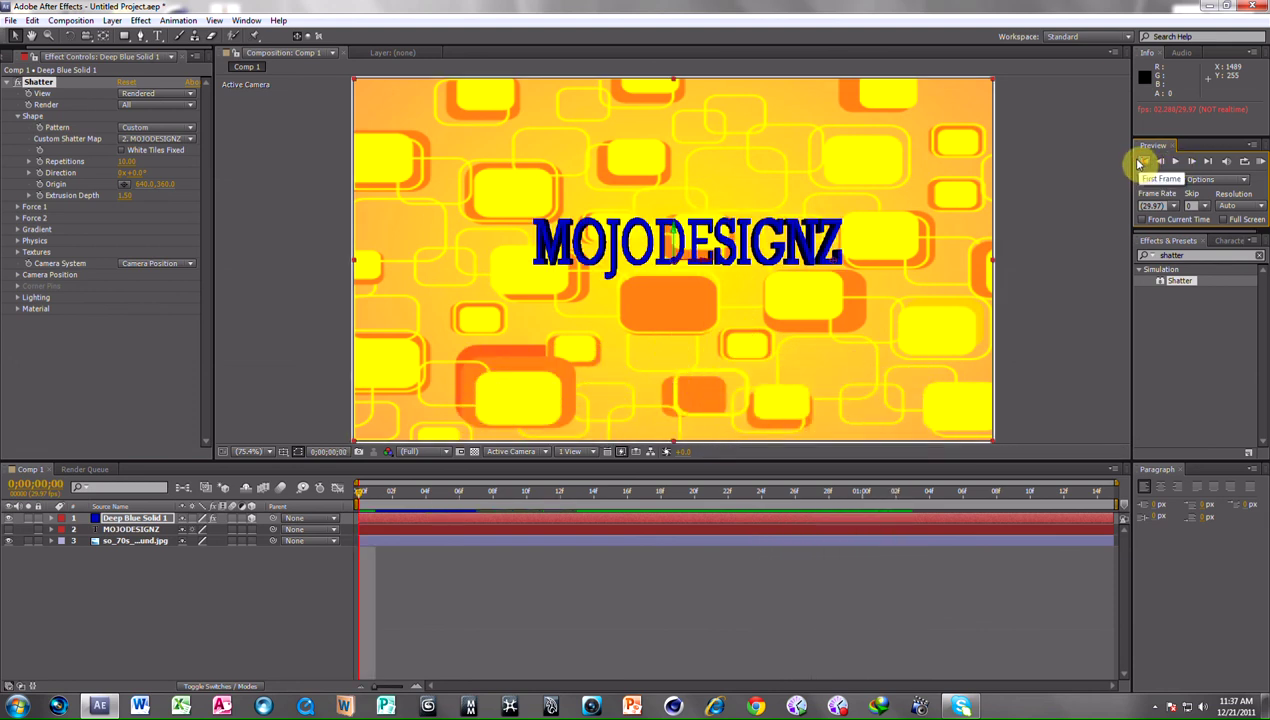
- Set the Strength of both Force 1 and Force 2 to 0
left_click(16, 207)
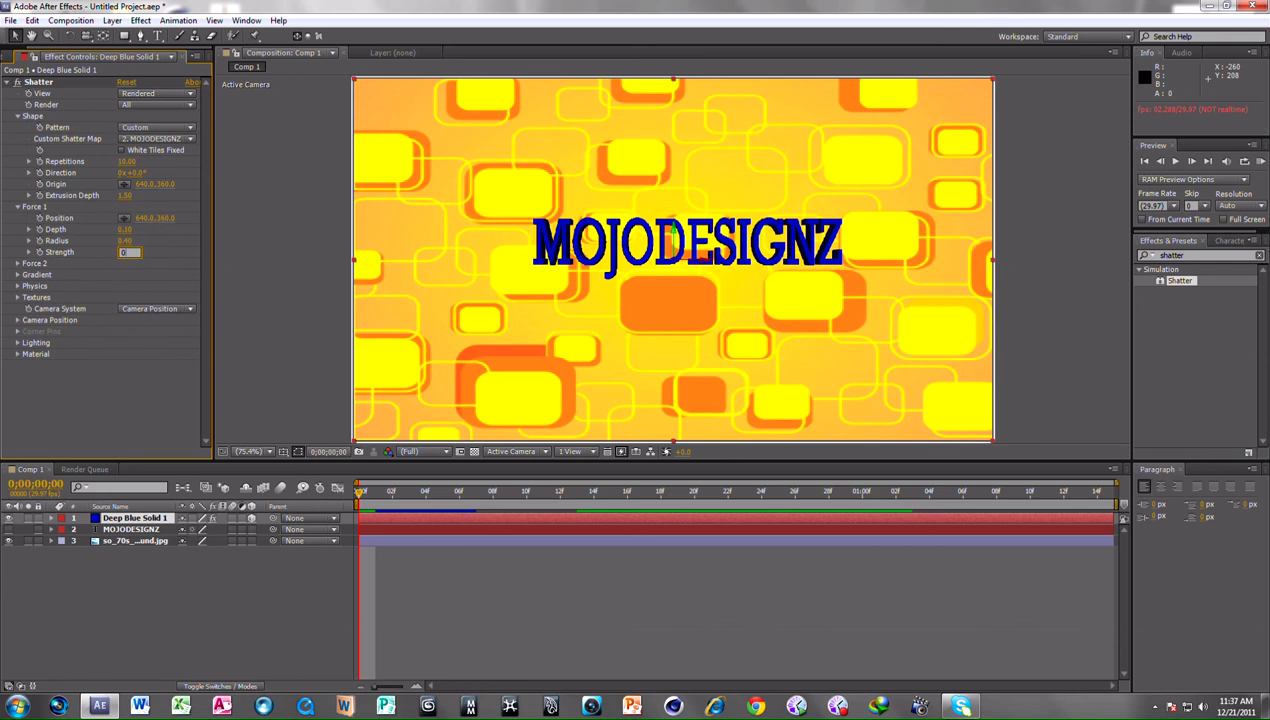
key("Return")
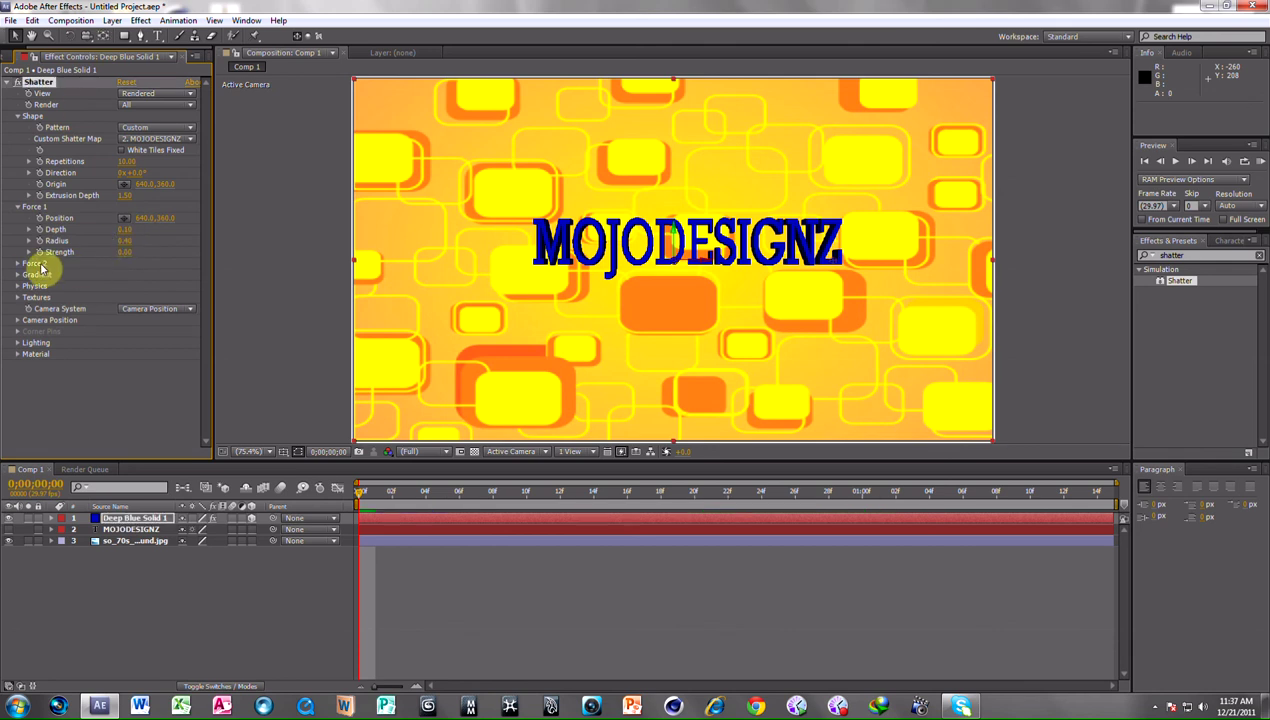
left_click(17, 263)
left_click(127, 309)
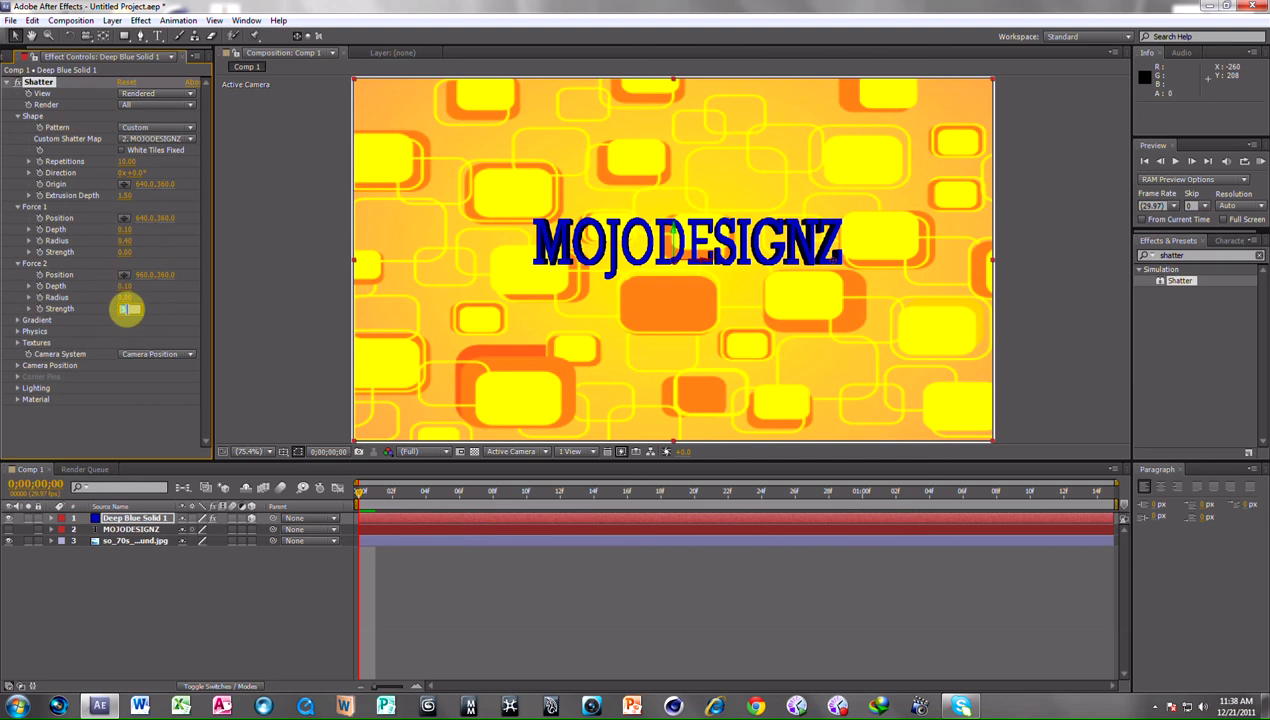
key("Return")
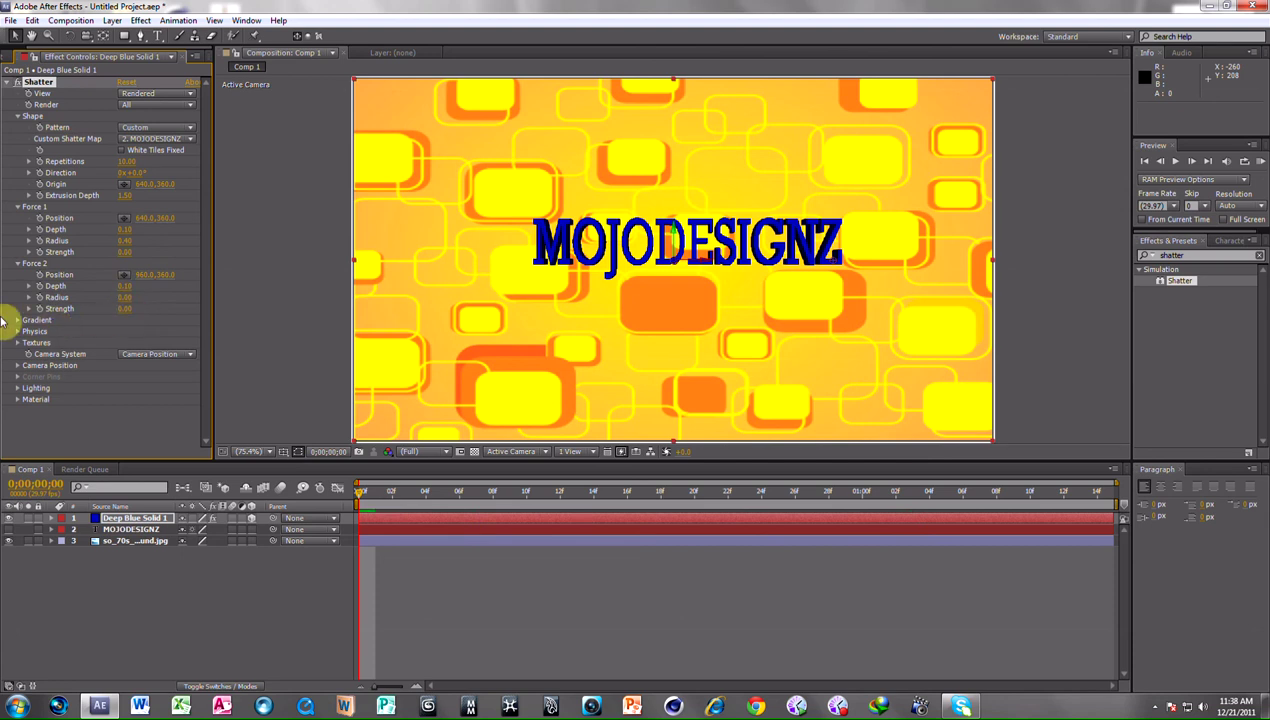
- Set the Physics Gravity to 0
left_click(18, 332)
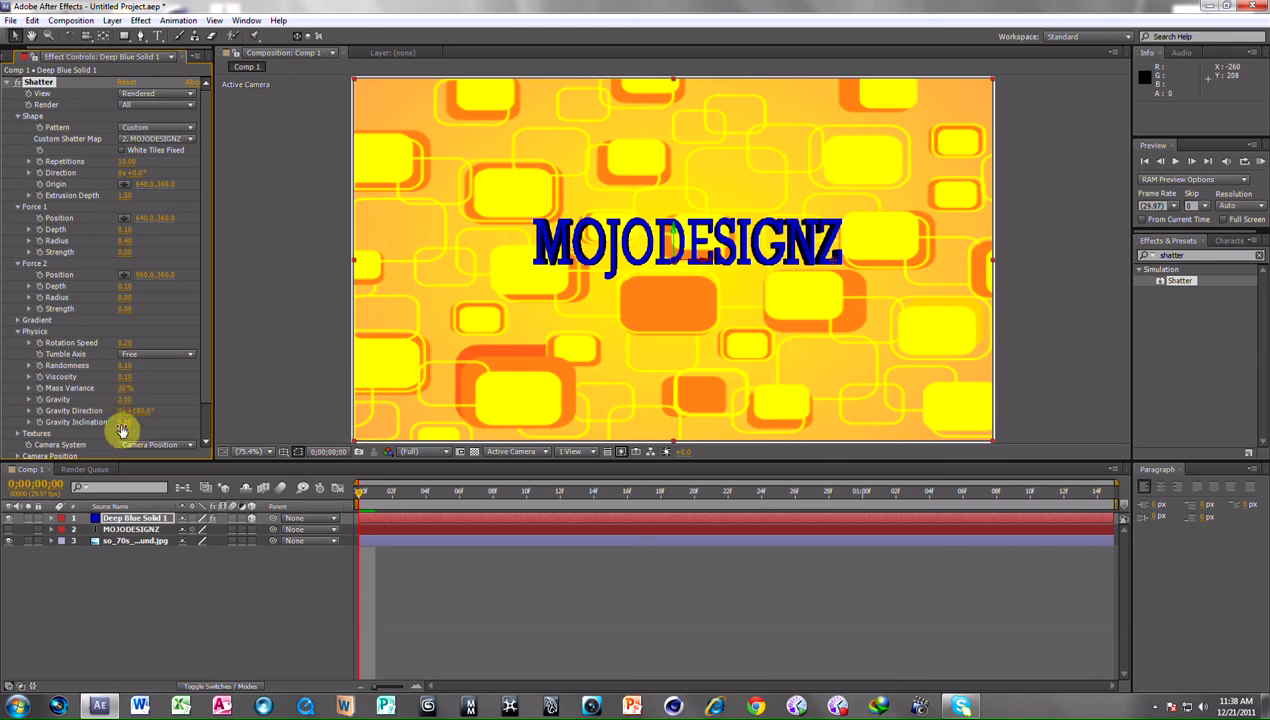
type("0")
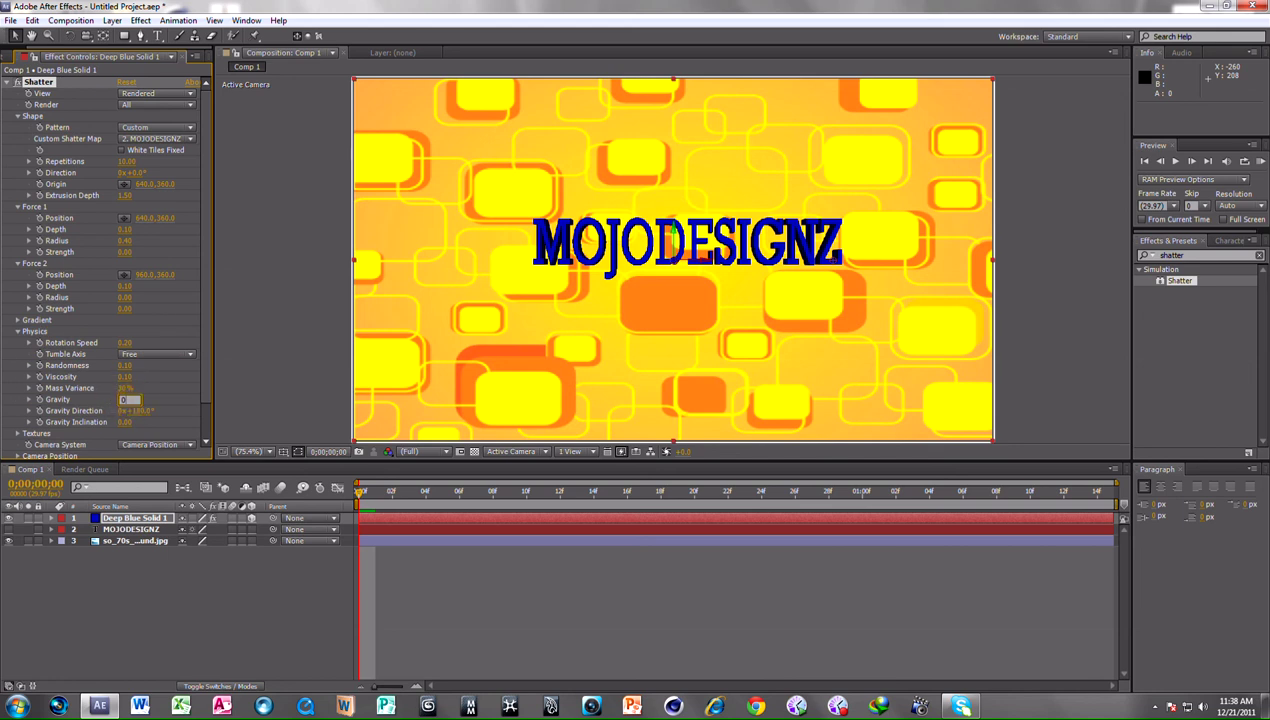
left_click(130, 400)
- Rotate the Shatter camera's Y Rotation to about -40° for angled 3D letters, then show the Project panel
scroll(208, 418, "down", 1)
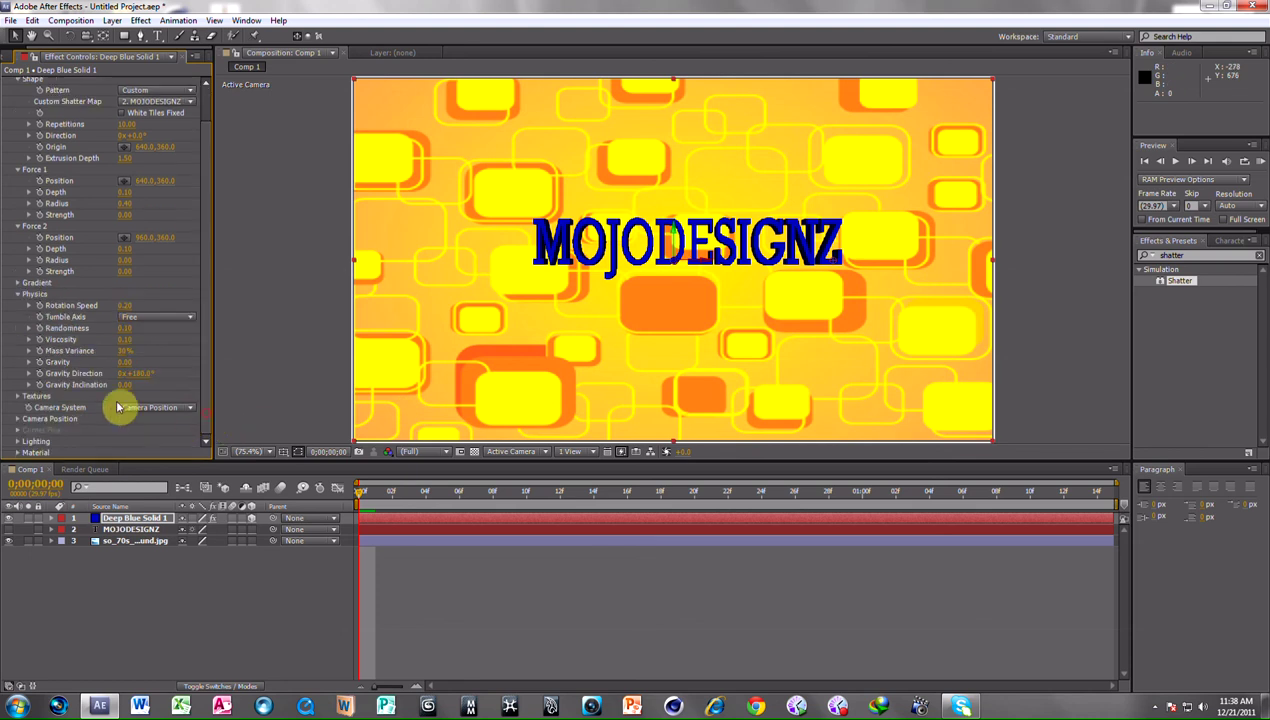
left_click(20, 419)
scroll(130, 400, "down", 1)
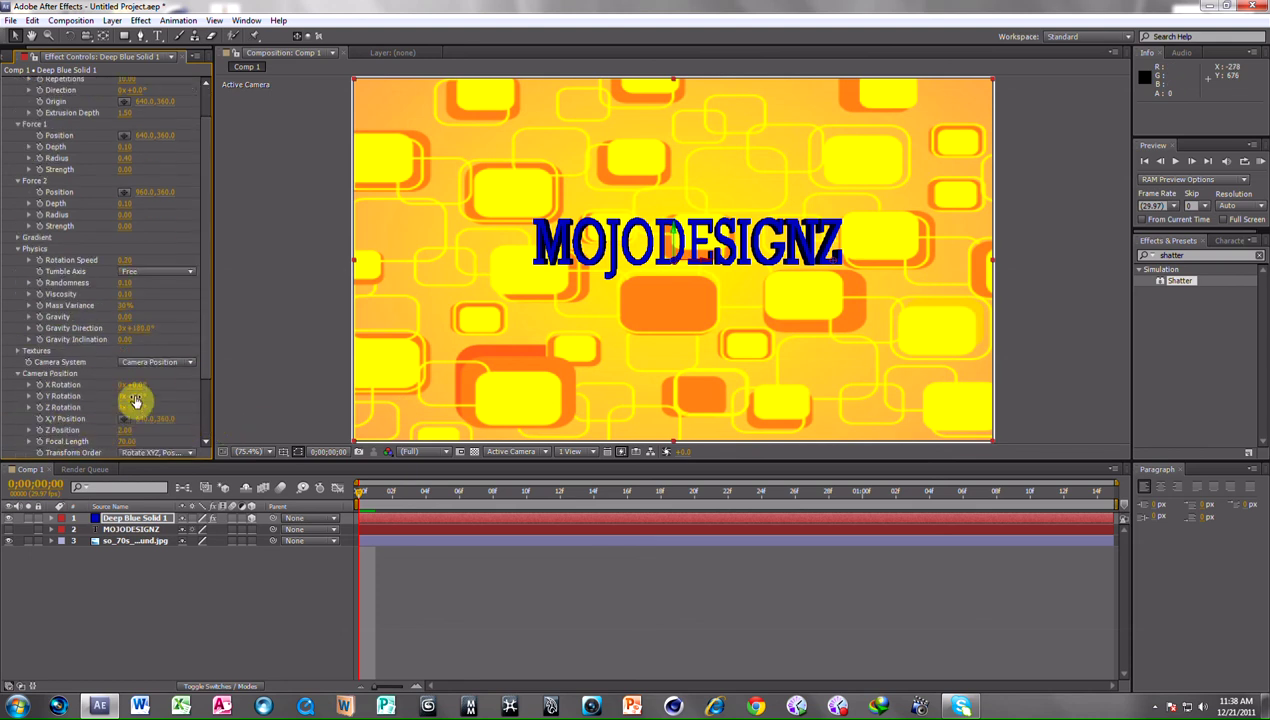
scroll(94, 397, "down", 1)
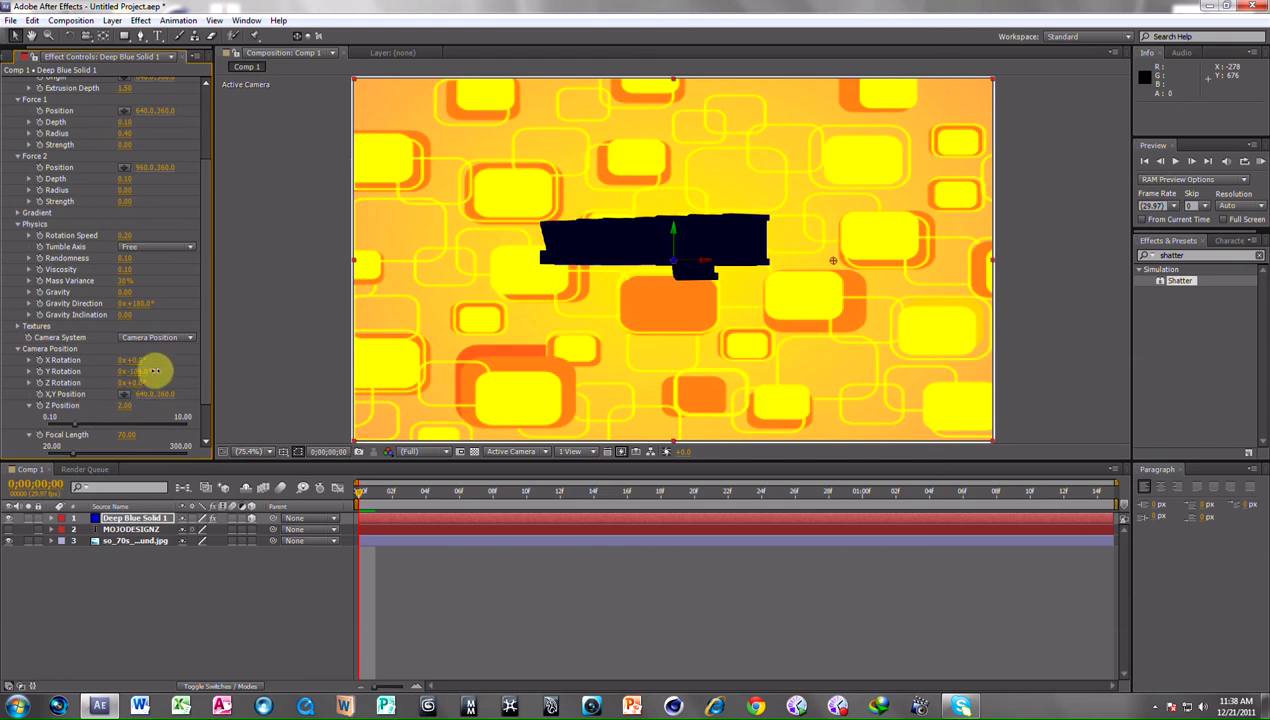
left_click_drag(167, 371, 168, 376)
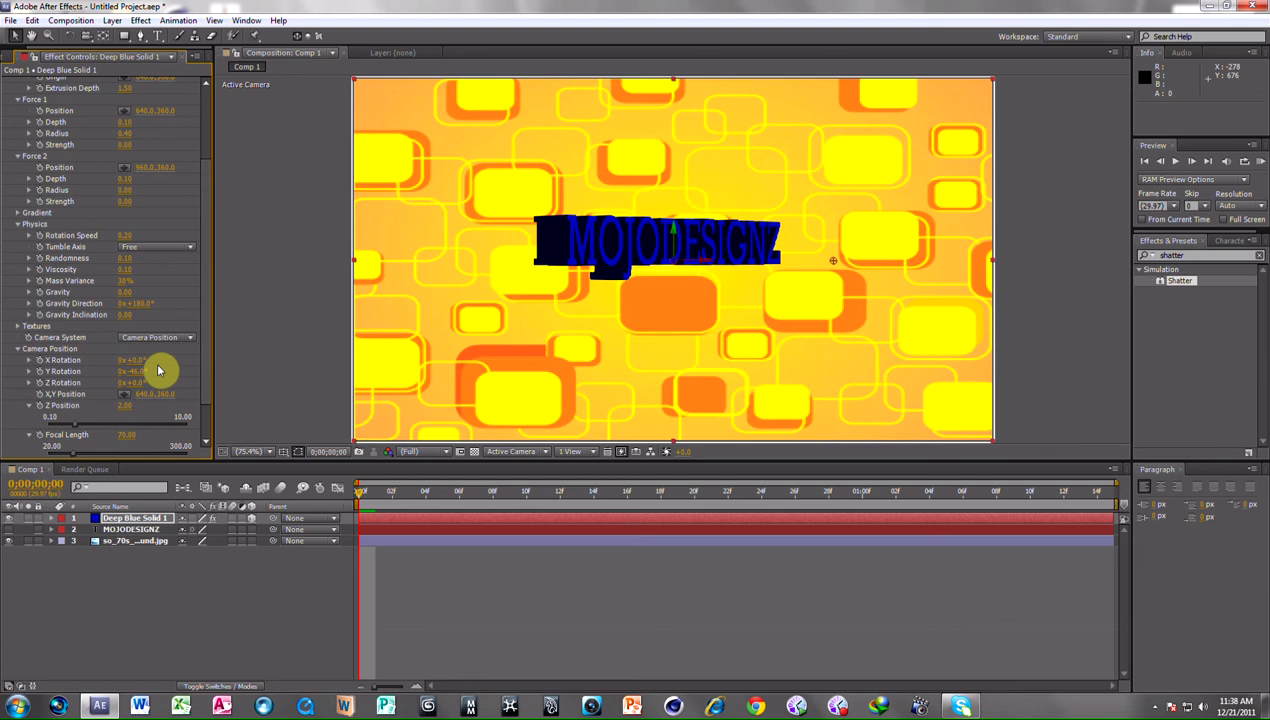
key("ctrl+0")
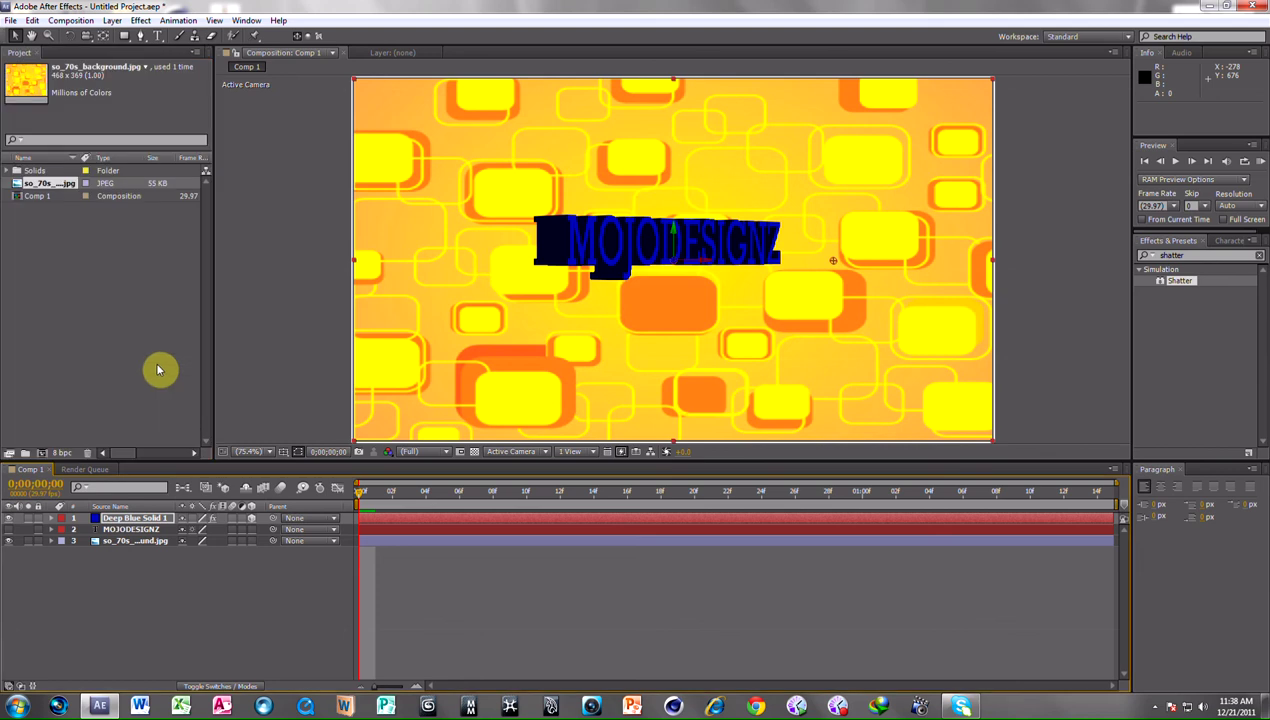